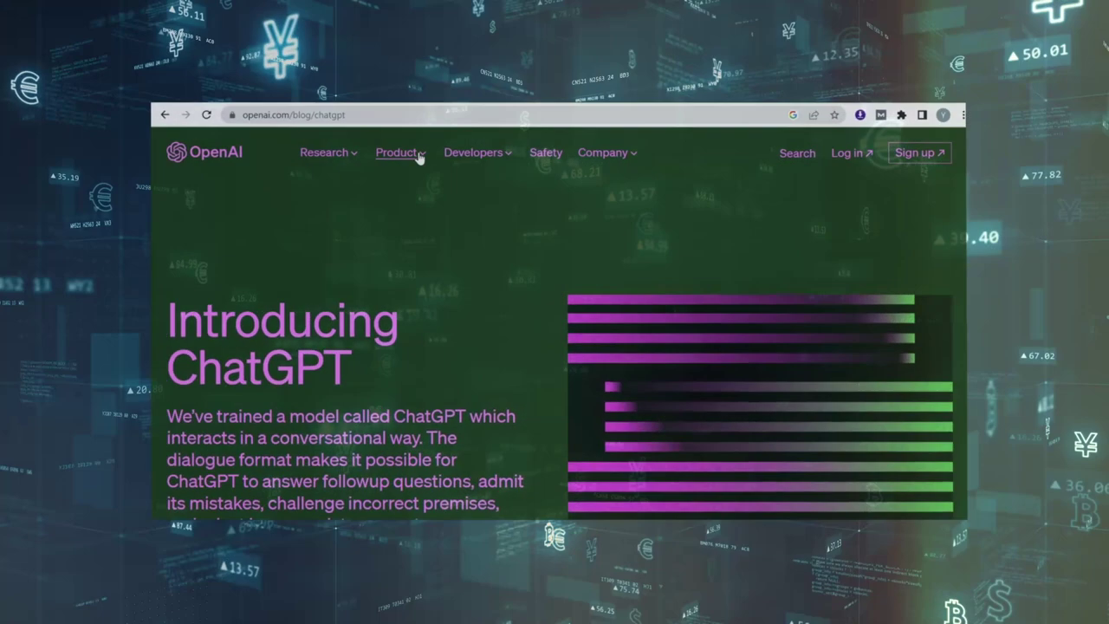
Log in to ChatGPT and ask it for a list of 10 interesting animals of China
left_click(396, 151)
left_click(390, 183)
left_click(591, 360)
type("list of 10 interesting animals found in China")
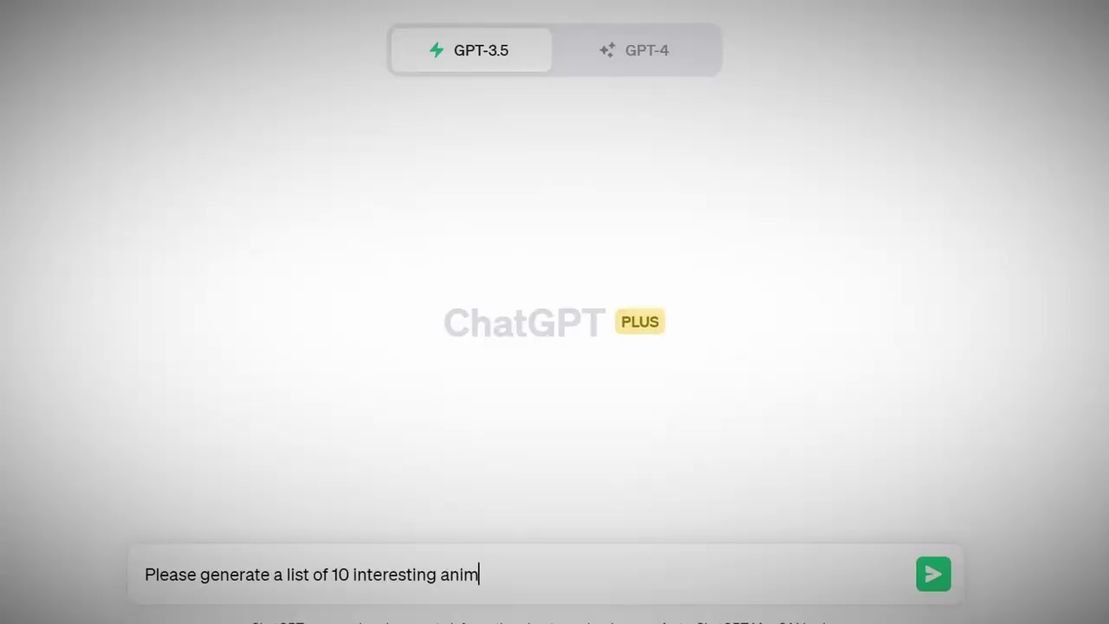
key("Return")
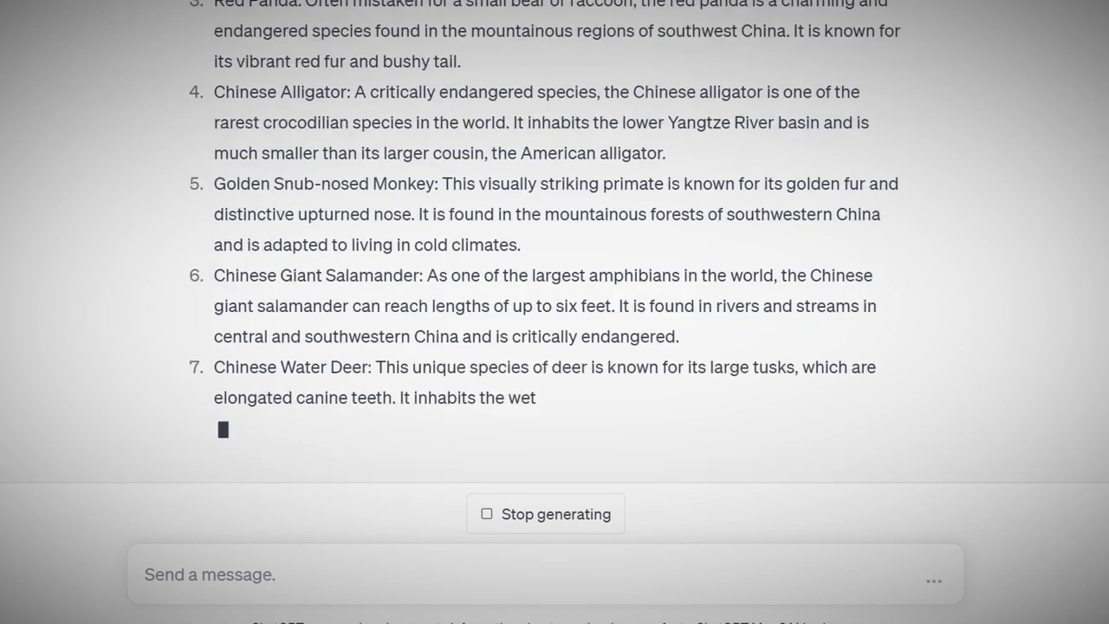
scroll(554, 260, "up", 6)
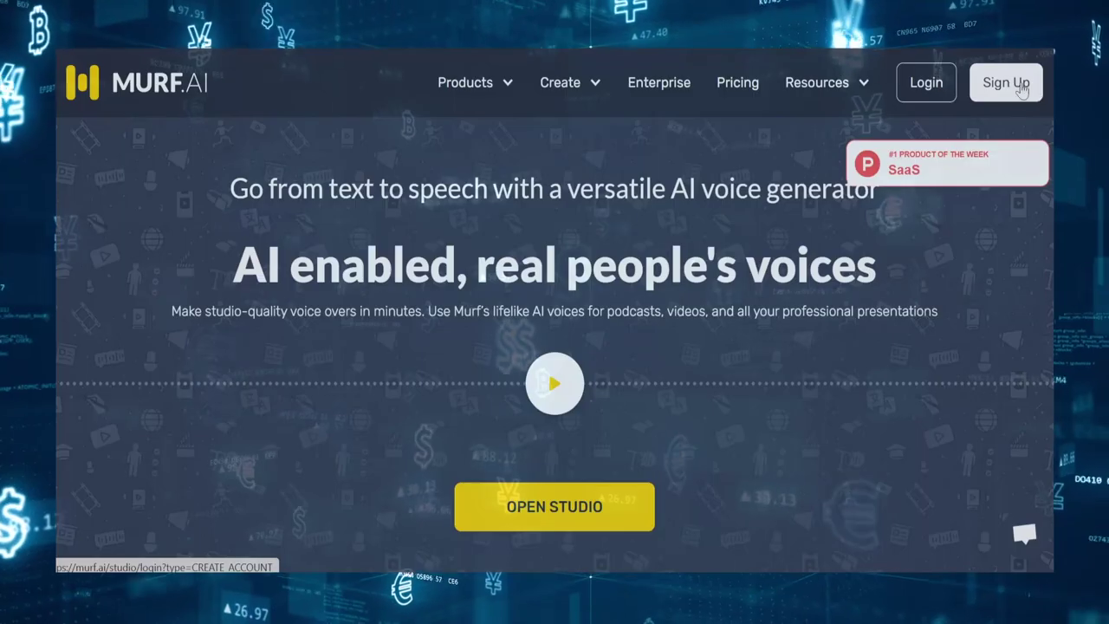
Register a new Murf.AI account with an email and password, then check the welcome email
left_click(1021, 90)
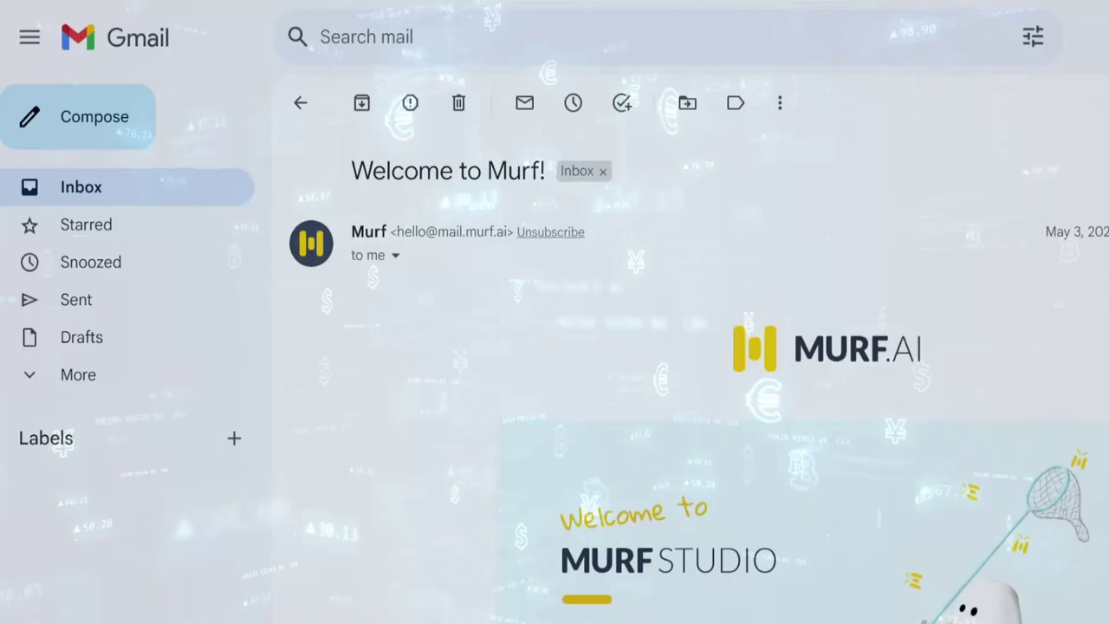
scroll(780, 390, "down", 5)
scroll(779, 390, "down", 10)
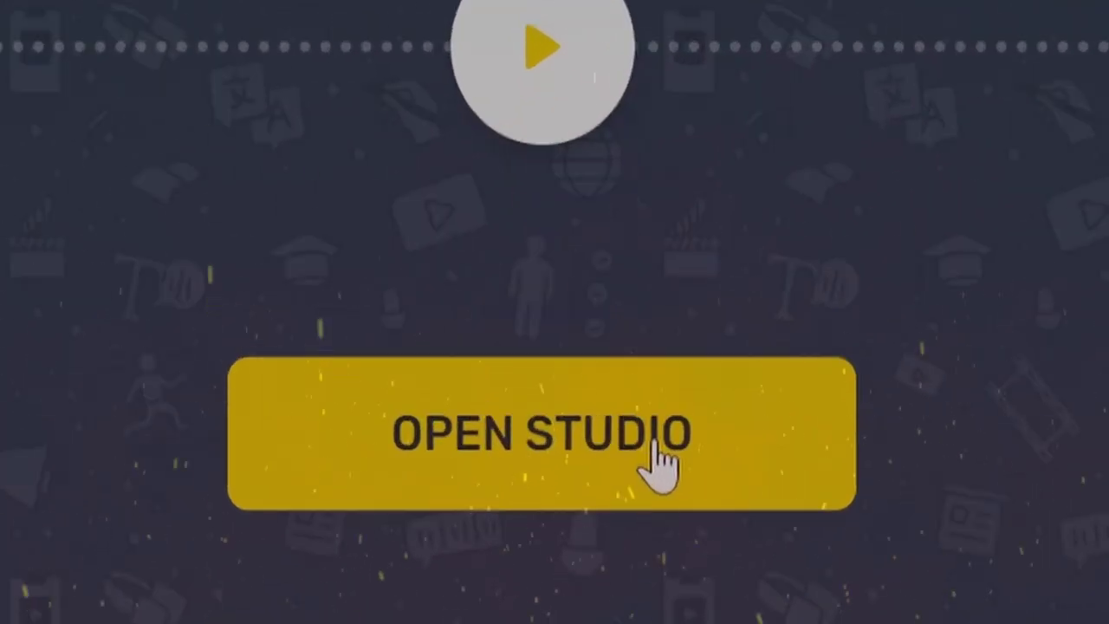
Create a blank Audio project titled 'Panda - Youtube shorts' in Murf Studio and show its AI voices
left_click(657, 442)
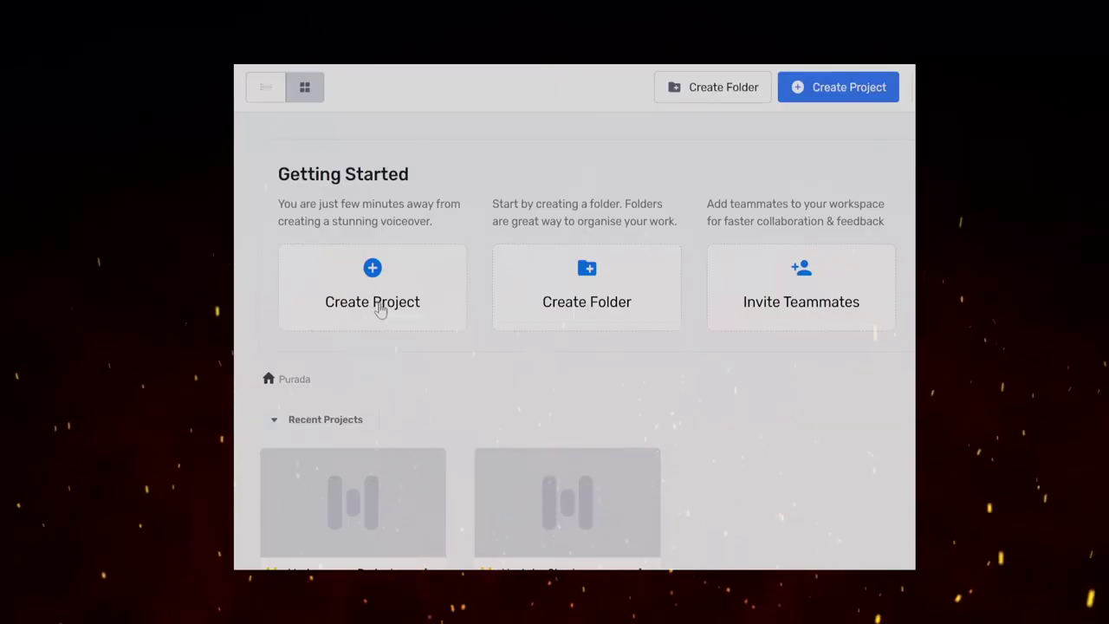
left_click(542, 337)
type("Panda - Youtube shorts")
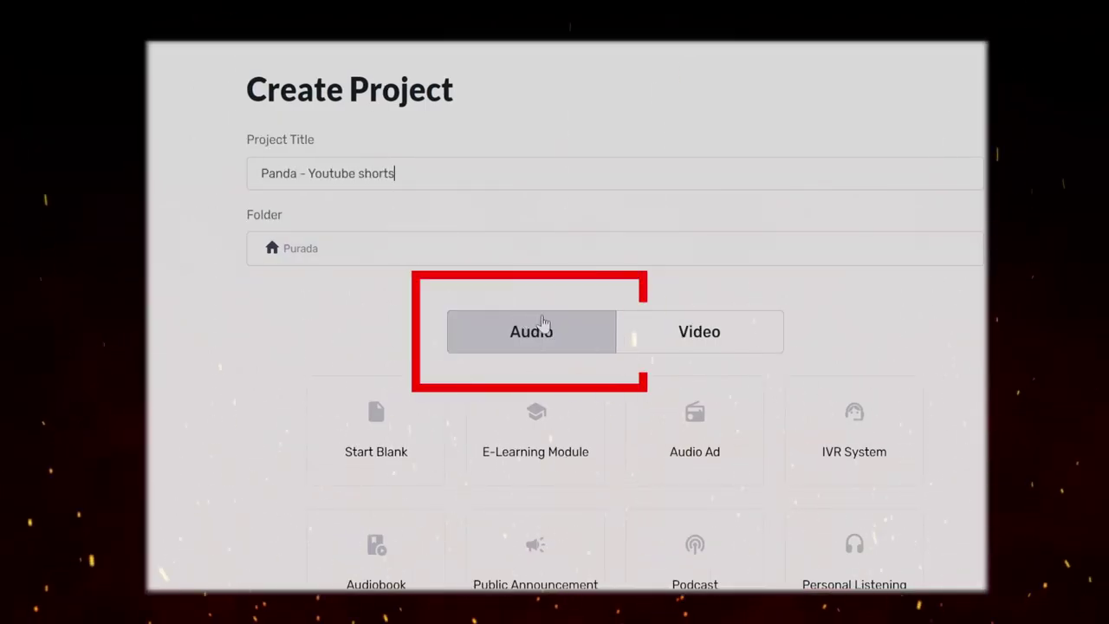
scroll(405, 387, "down", 1)
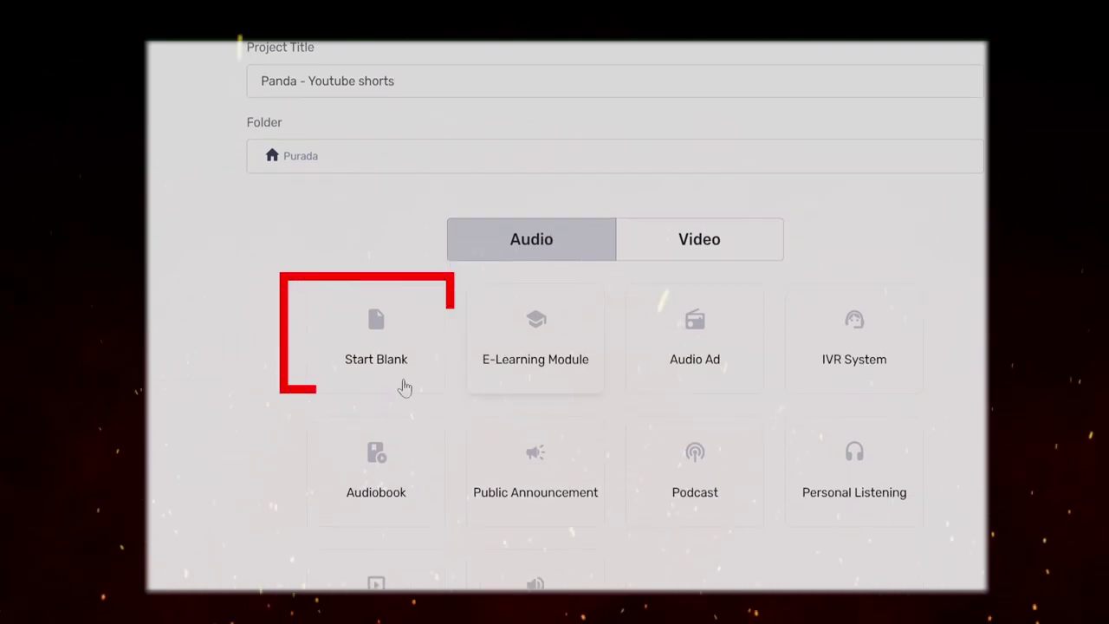
left_click(368, 350)
scroll(369, 350, "down", 2)
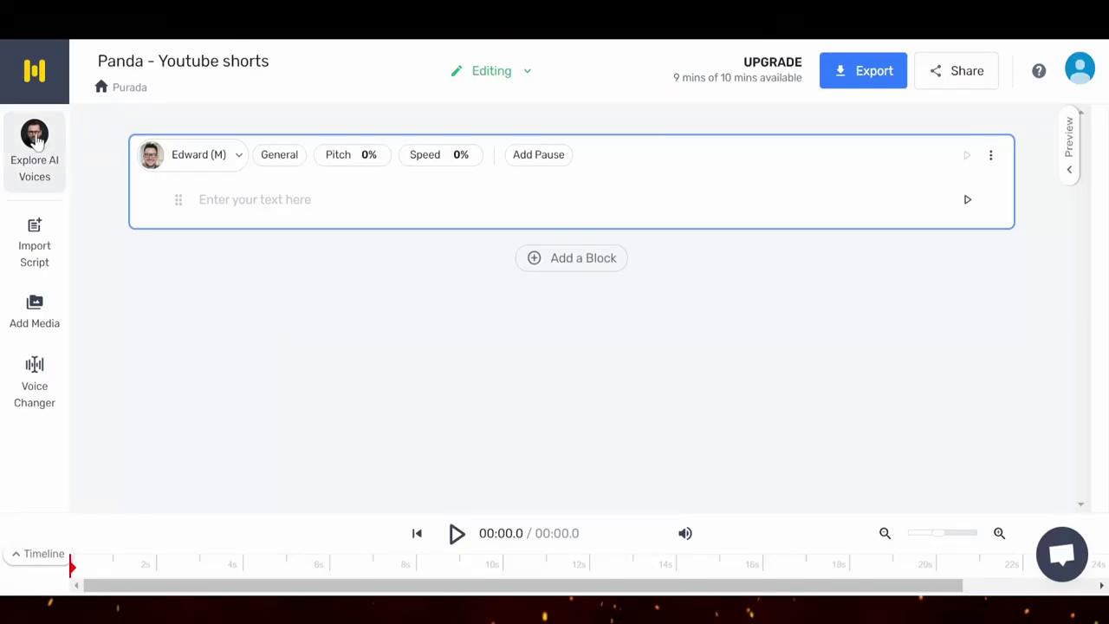
left_click(36, 143)
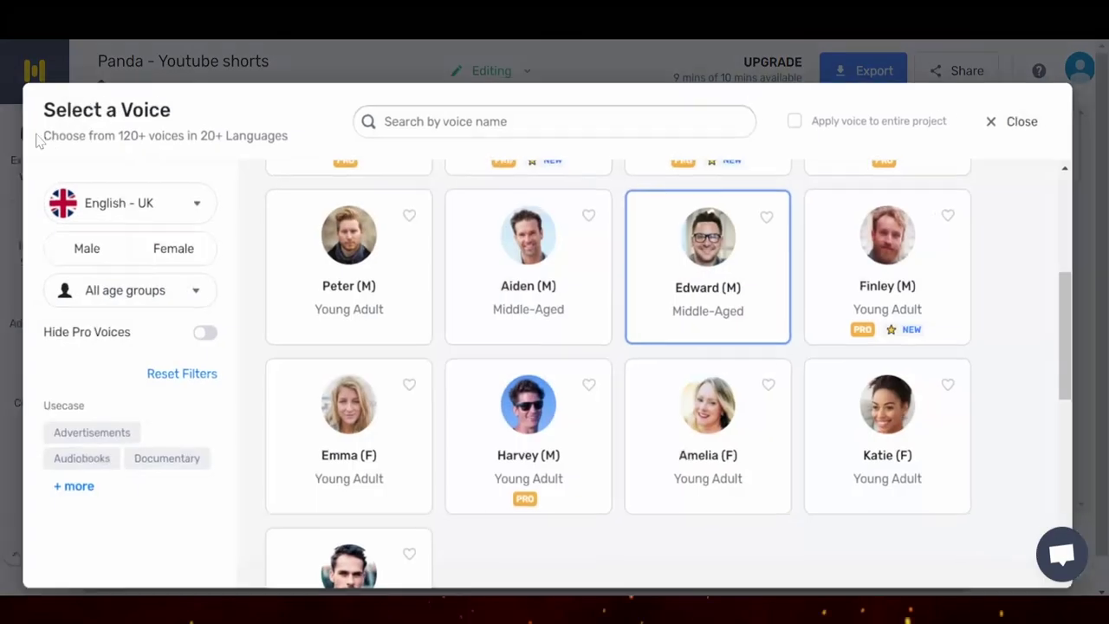
Keep English - UK as the language and assign the voice Edward (M) to the text block
left_click(196, 207)
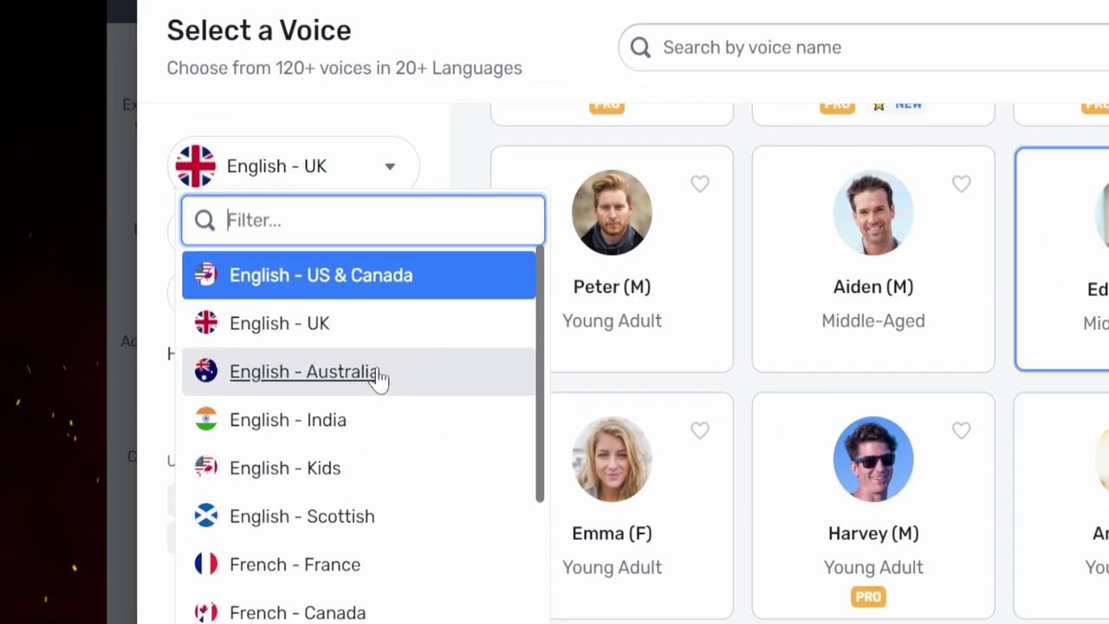
left_click(497, 141)
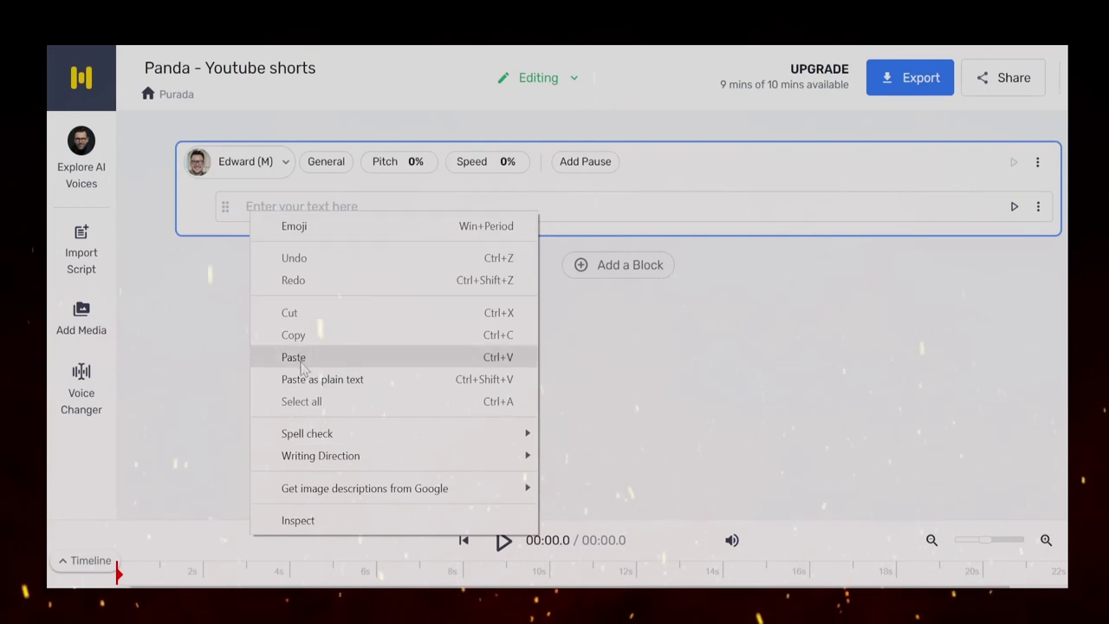
Paste the panda-facts script, generate Edward's voiceover at -25% speed, and export the audio
left_click(299, 359)
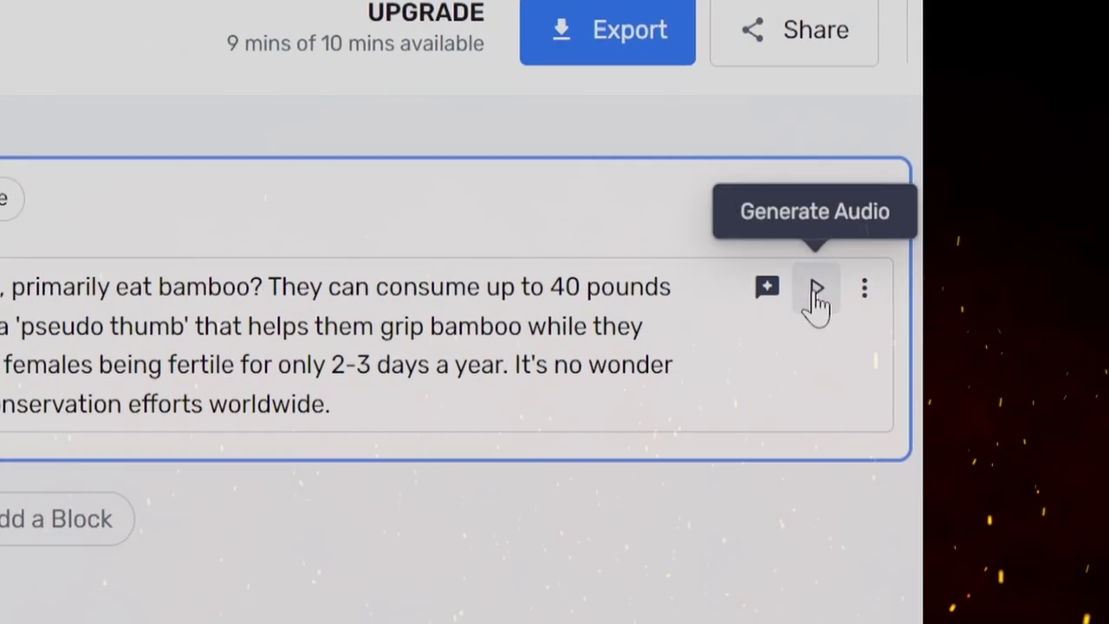
left_click(1014, 205)
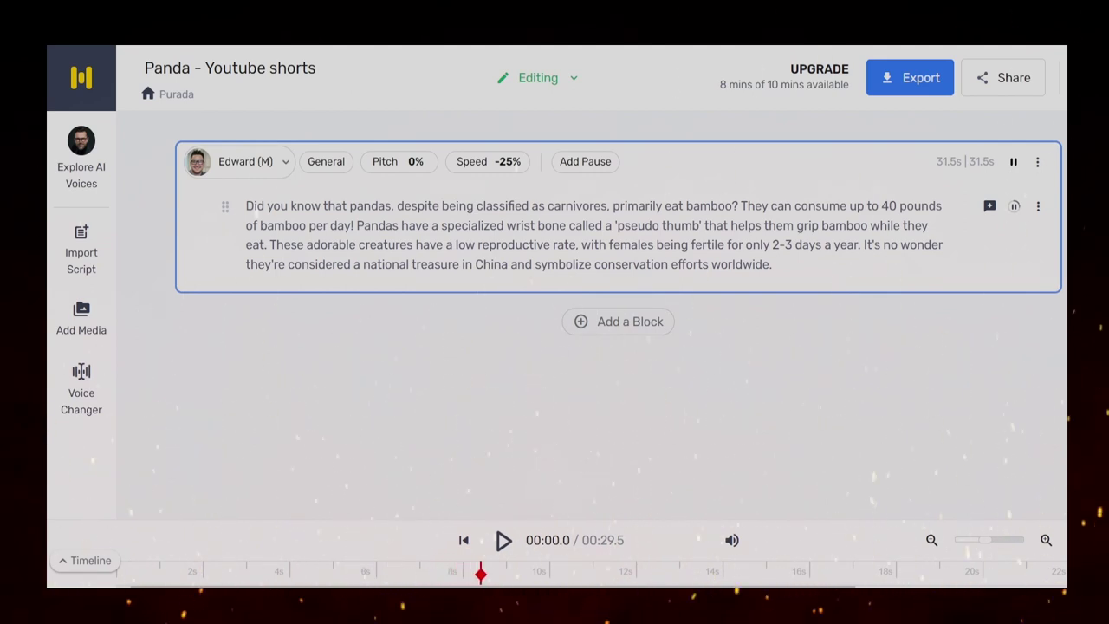
left_click(897, 83)
scroll(774, 374, "down", 2)
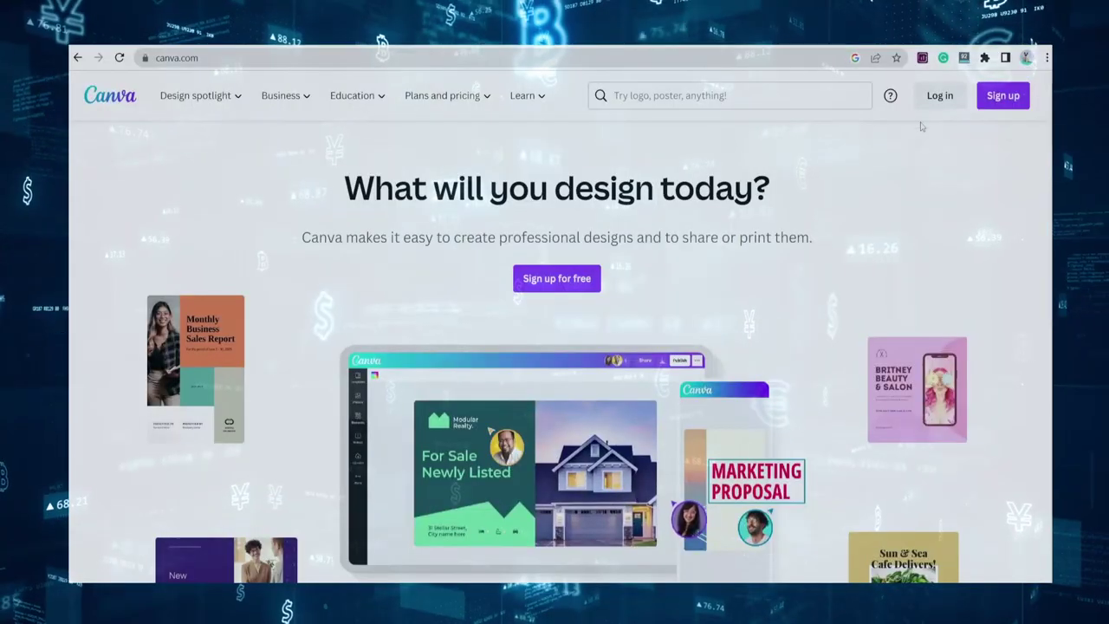
Sign in to Canva and start a blank Mobile Video design
left_click(1003, 97)
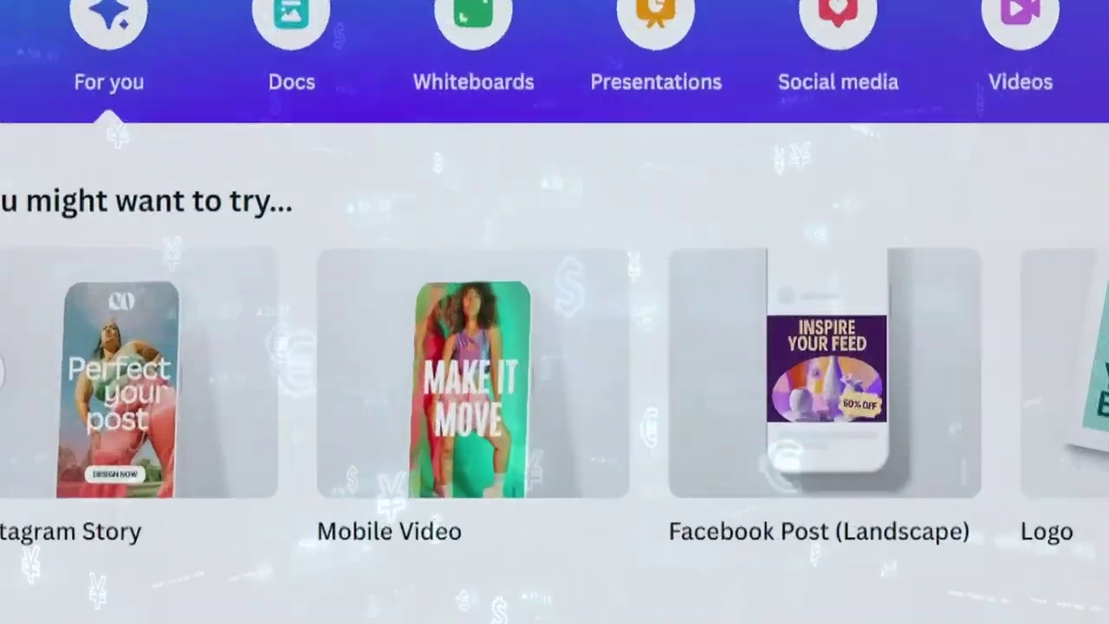
left_click(503, 379)
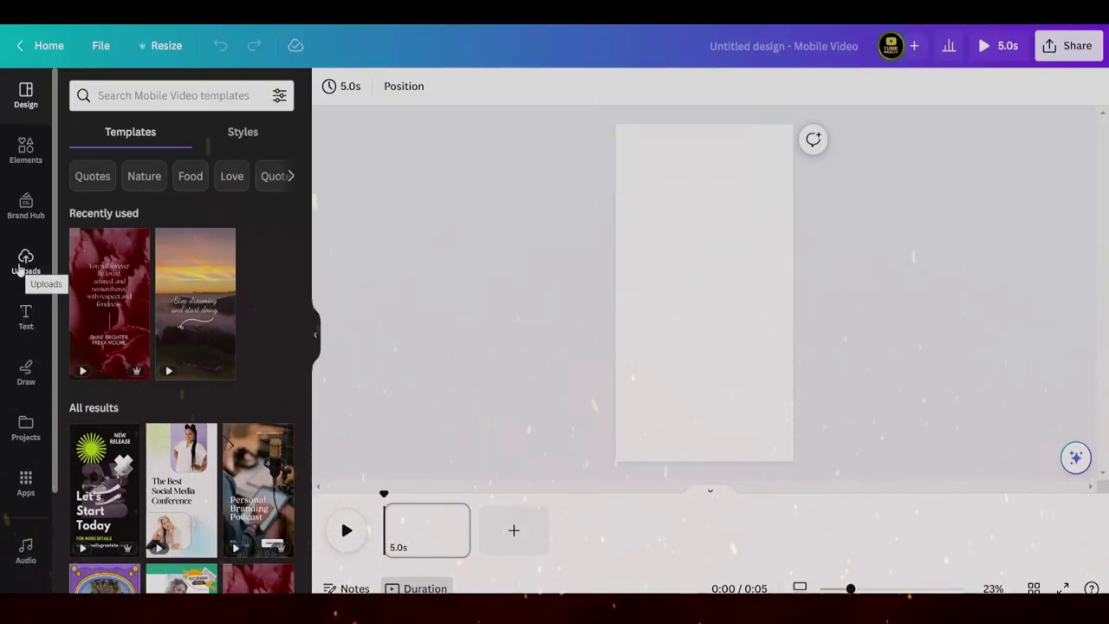
Upload Panda.mp3 to Canva and drop it onto the timeline as the audio track
left_click(26, 262)
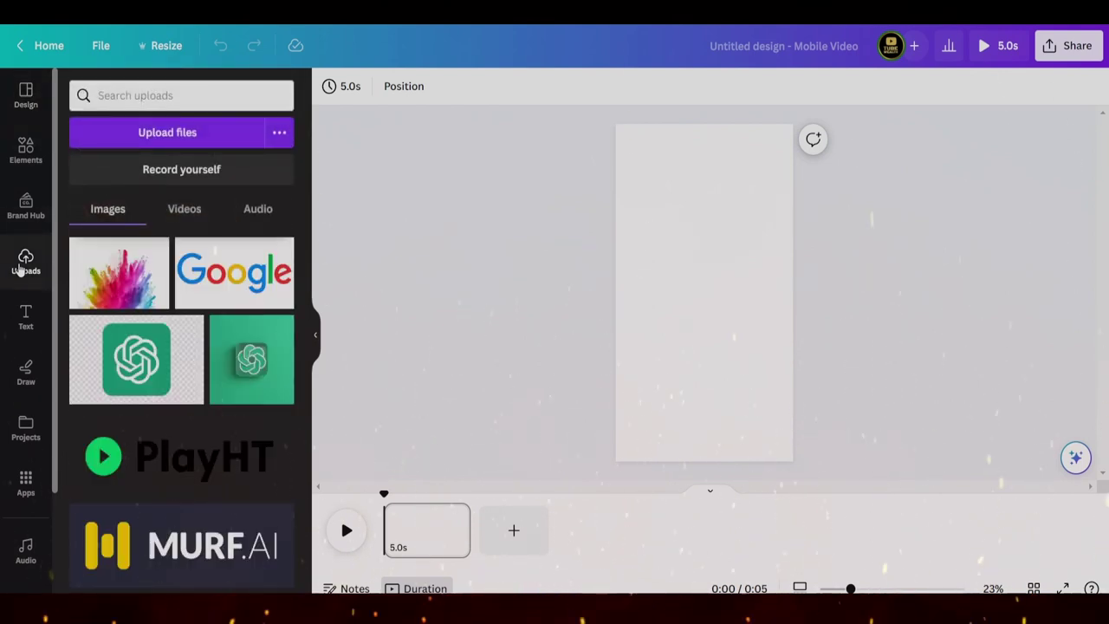
left_click(167, 132)
left_click(275, 224)
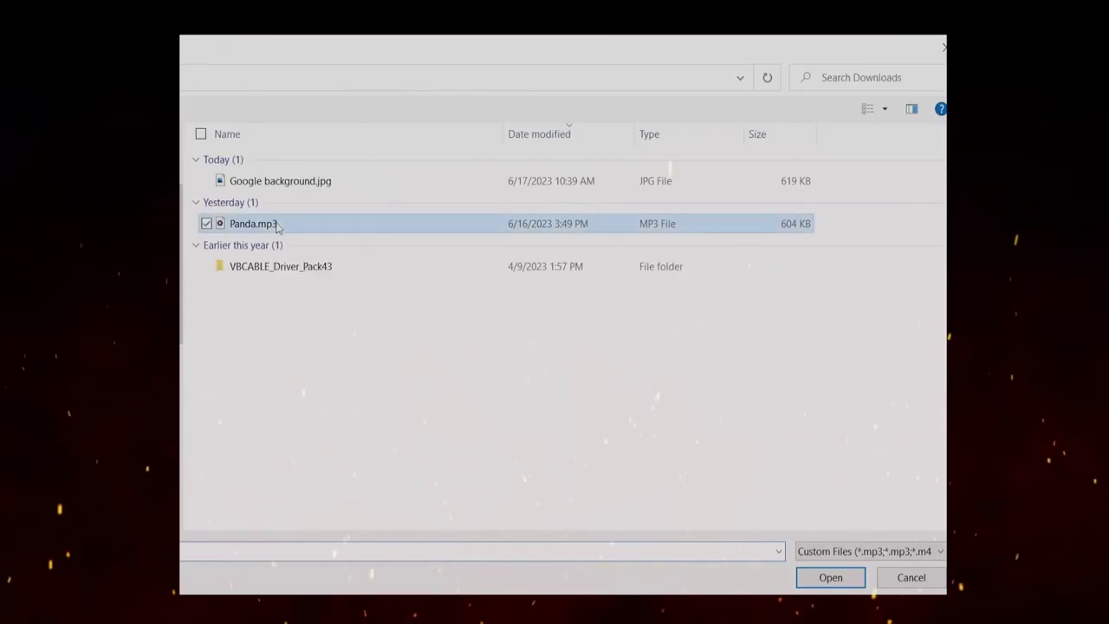
left_click(830, 577)
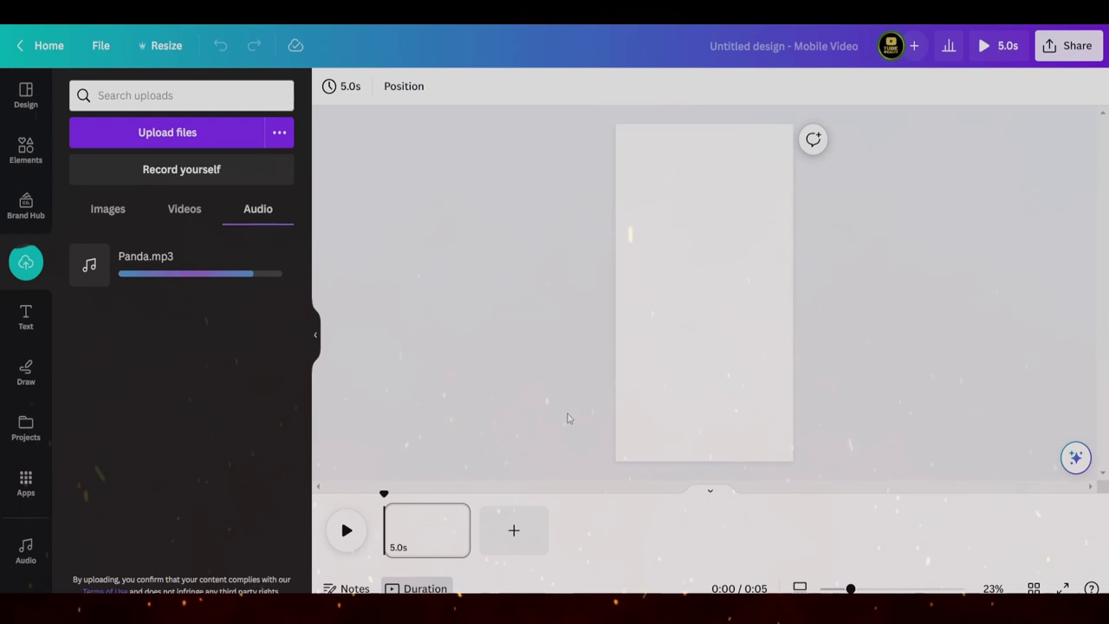
left_click_drag(195, 278, 467, 548)
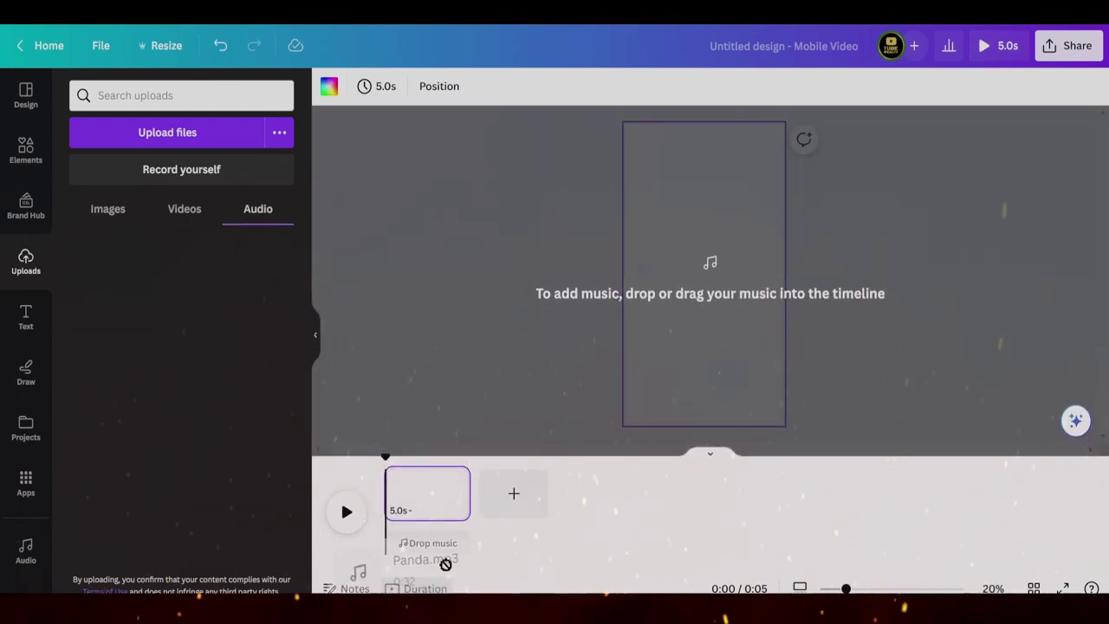
left_click_drag(387, 549, 391, 542)
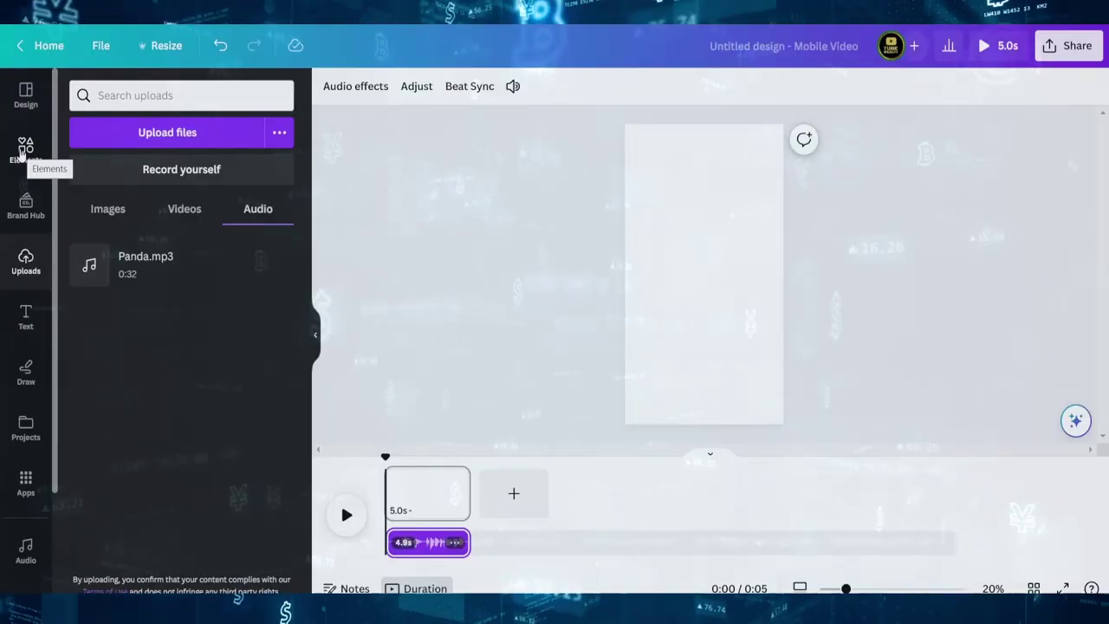
Search Canva's stock videos for 'panda' and add the clips to the timeline, totalling about 36 seconds
left_click(25, 148)
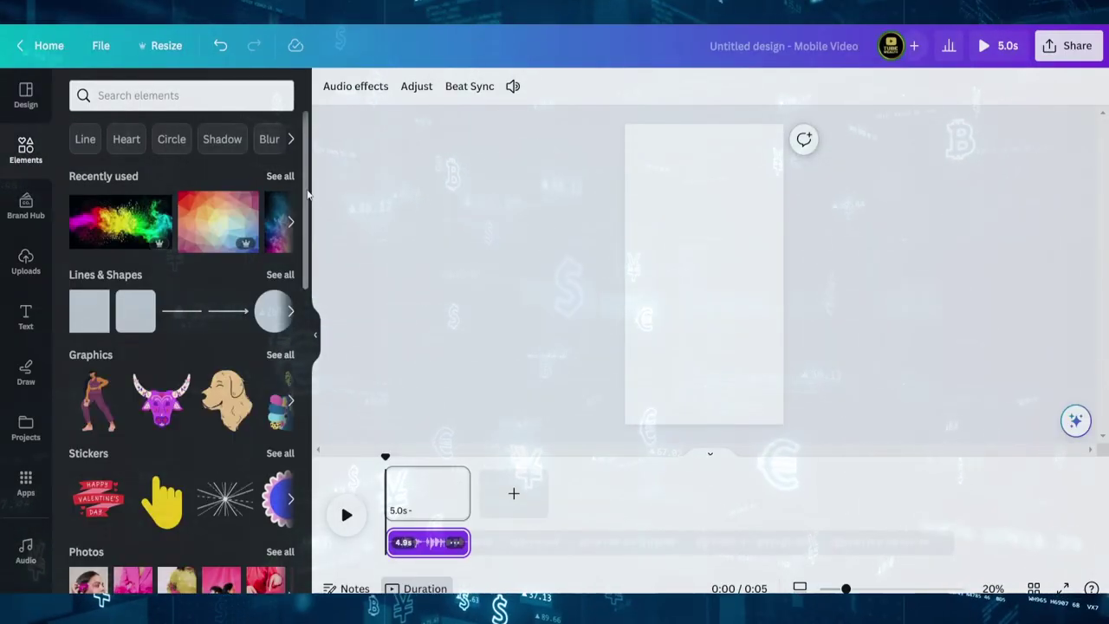
left_click_drag(306, 199, 303, 329)
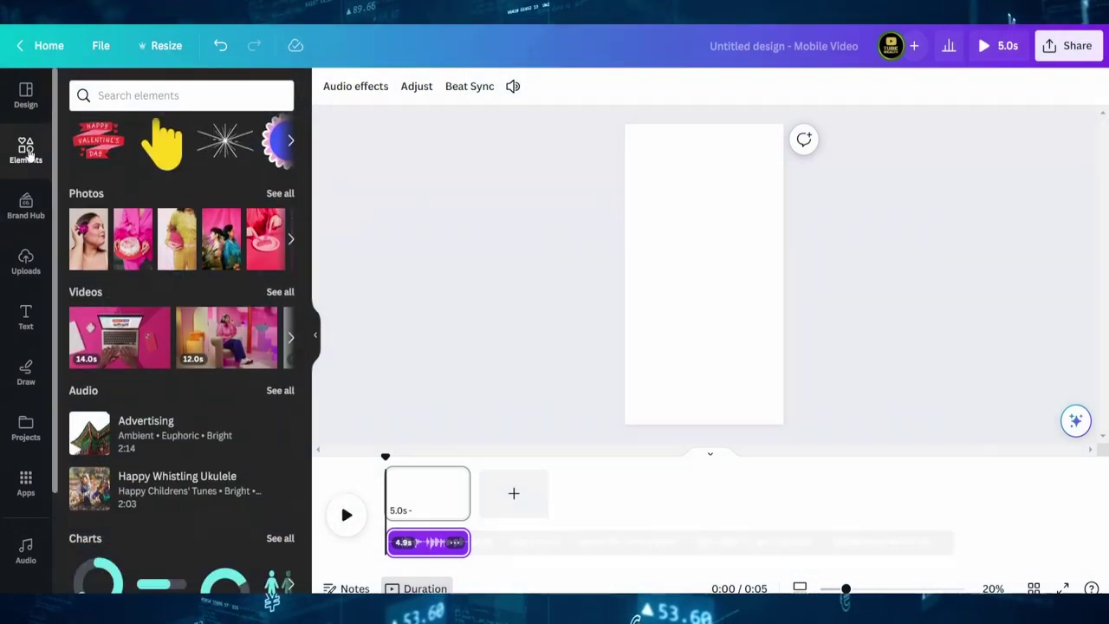
left_click(85, 294)
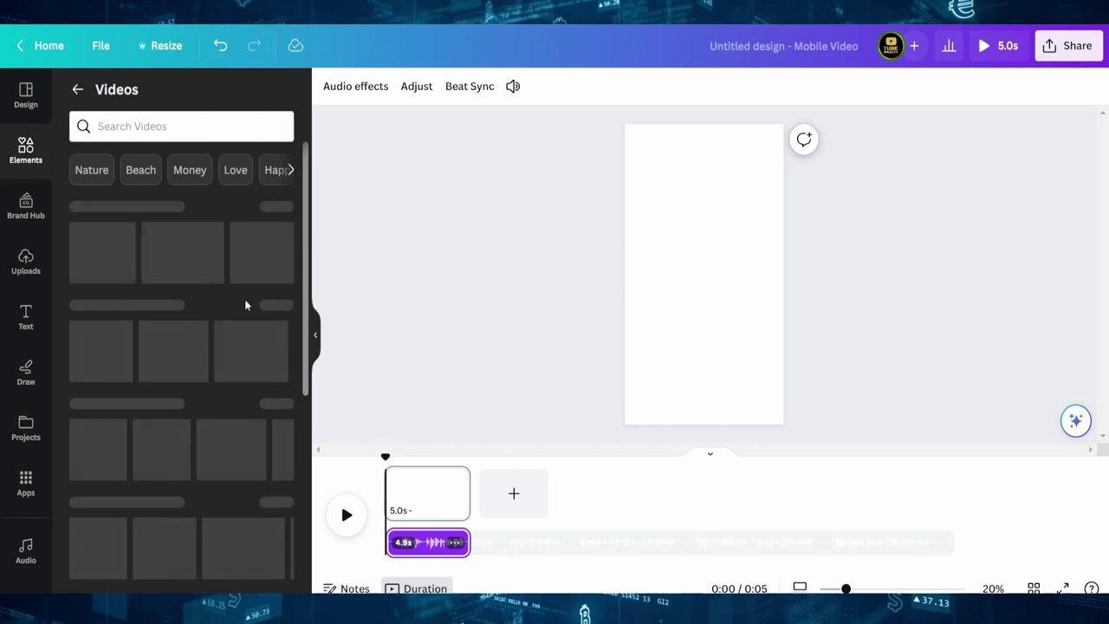
left_click_drag(309, 223, 312, 273)
left_click(154, 128)
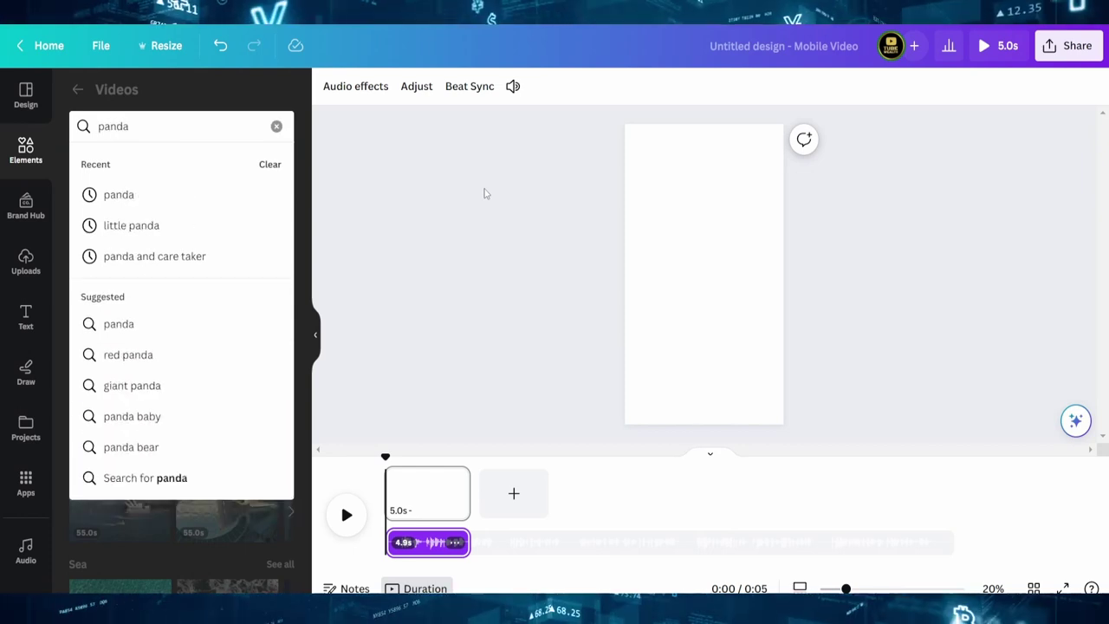
key("Return")
scroll(270, 250, "down", 10)
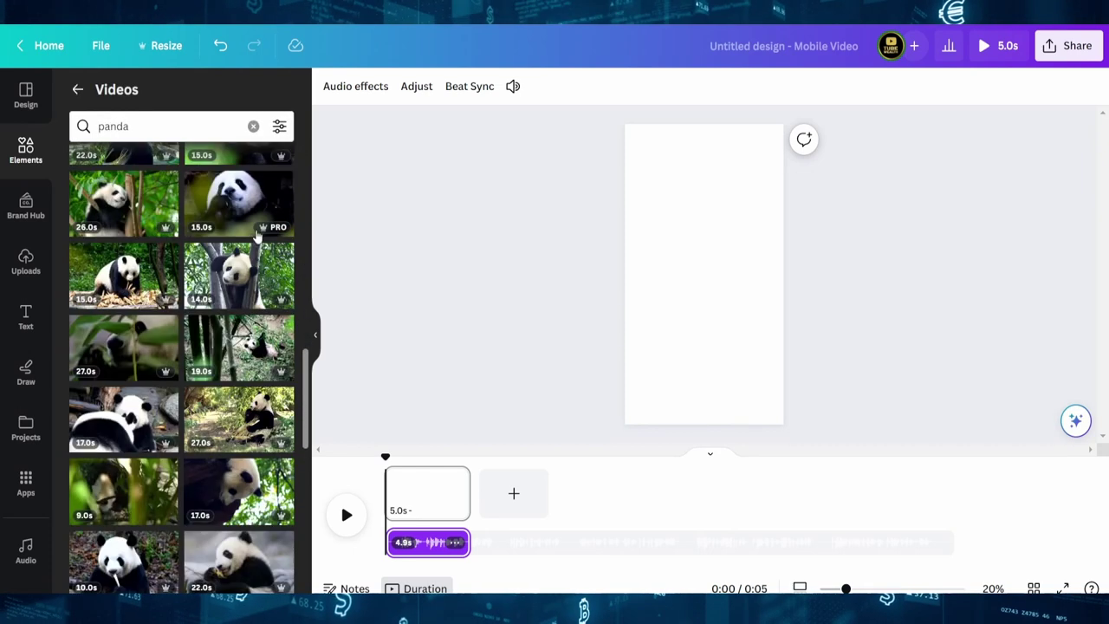
left_click_drag(239, 275, 684, 277)
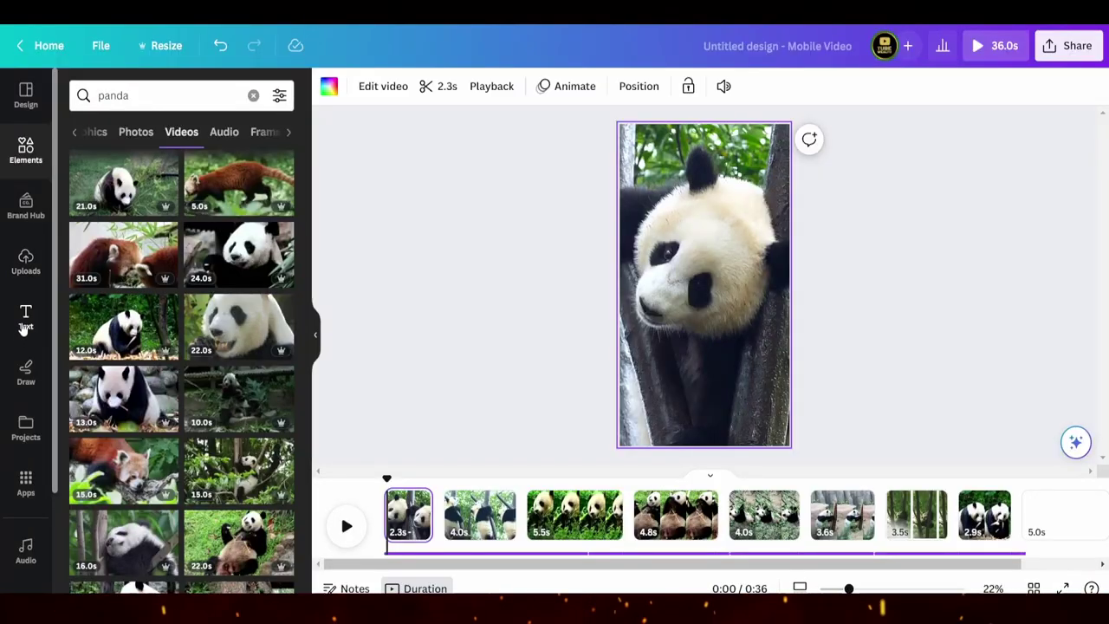
Caption the first clip 'DID YOU KNOW THAT PANDAS' in a bold white font at a larger size
left_click(25, 321)
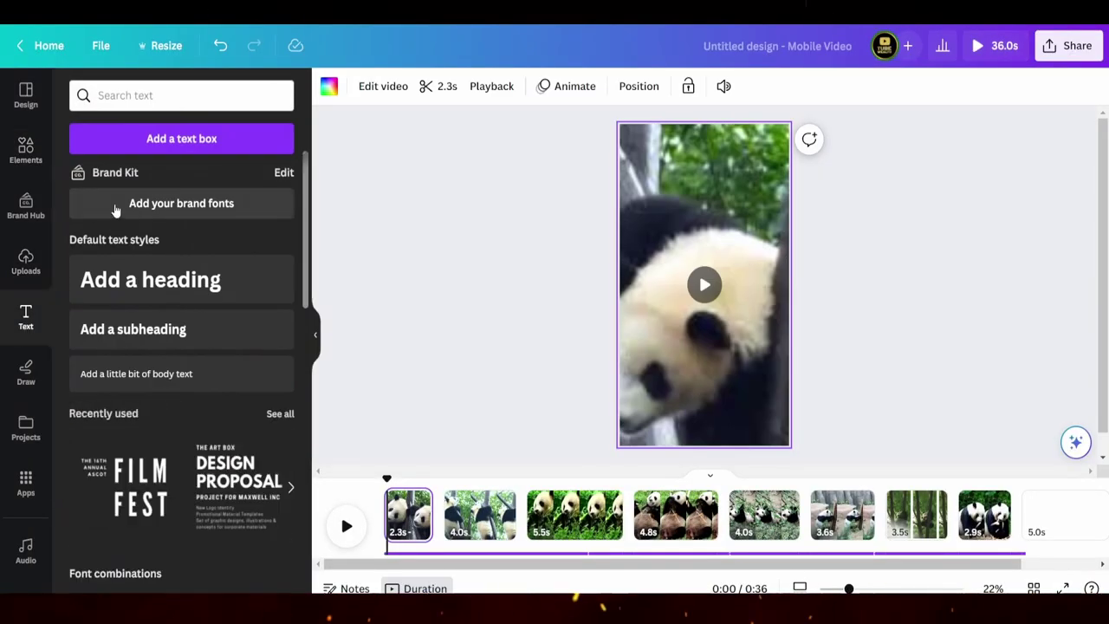
left_click(192, 138)
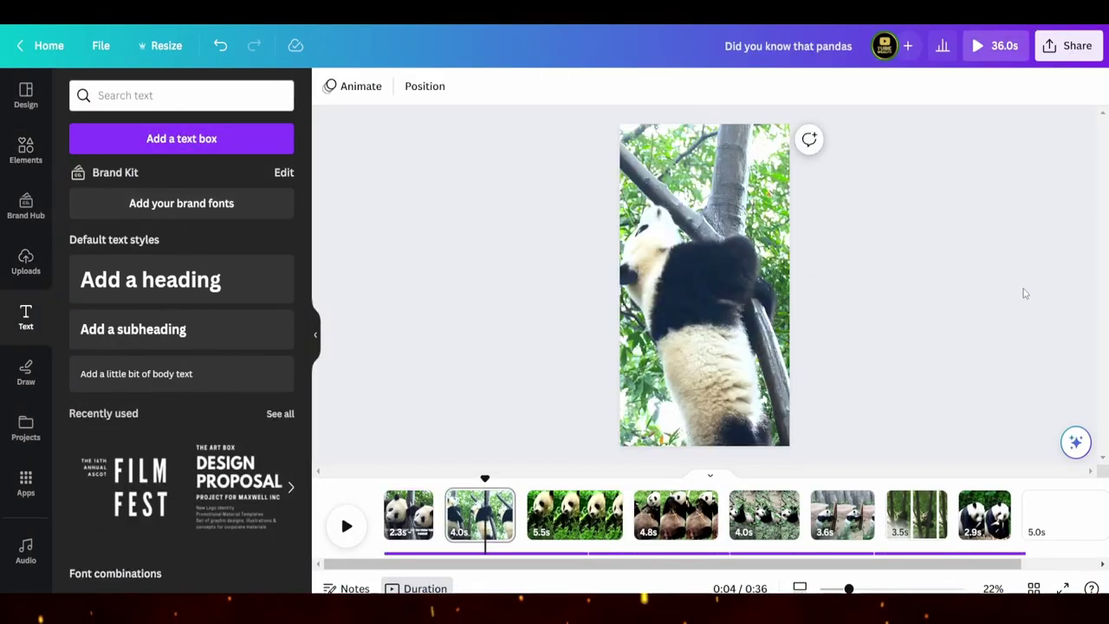
left_click(1074, 443)
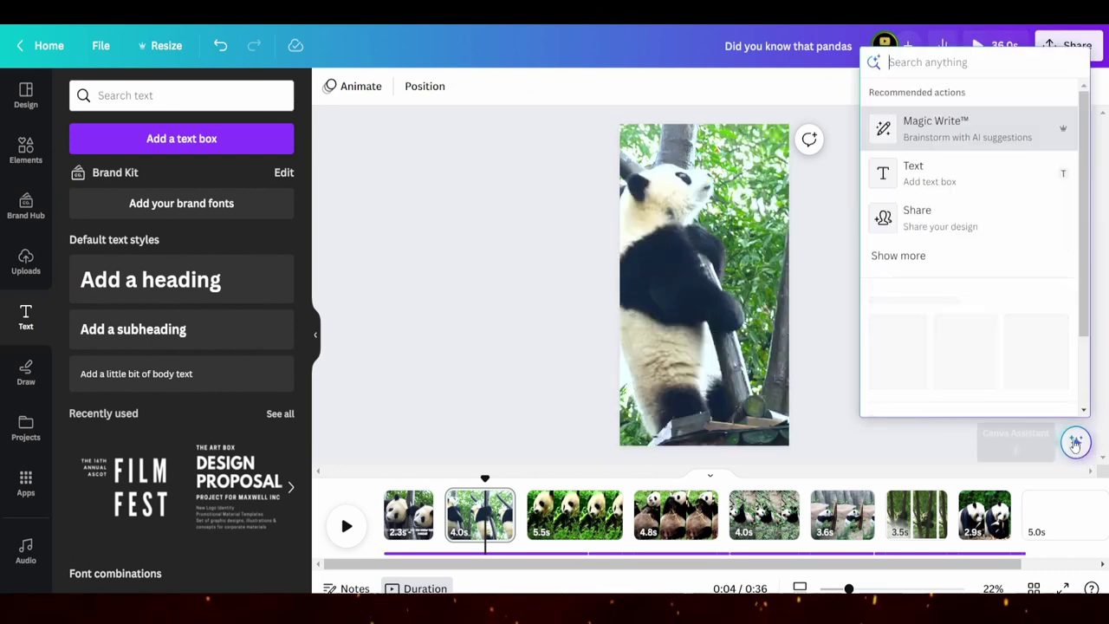
left_click(952, 182)
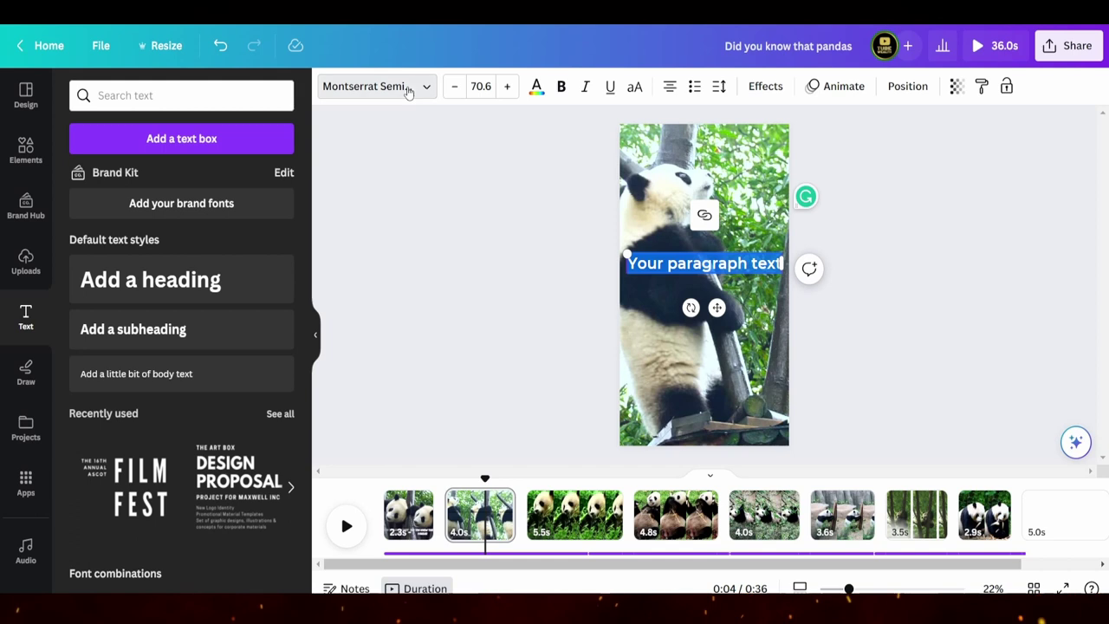
left_click(411, 89)
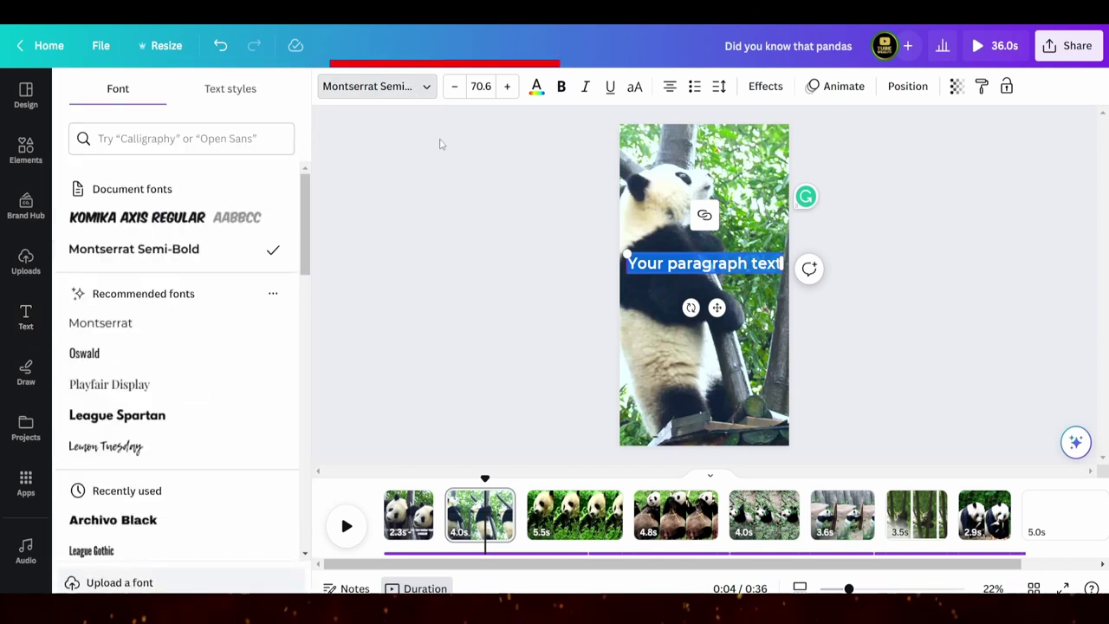
left_click(480, 86)
left_click(536, 88)
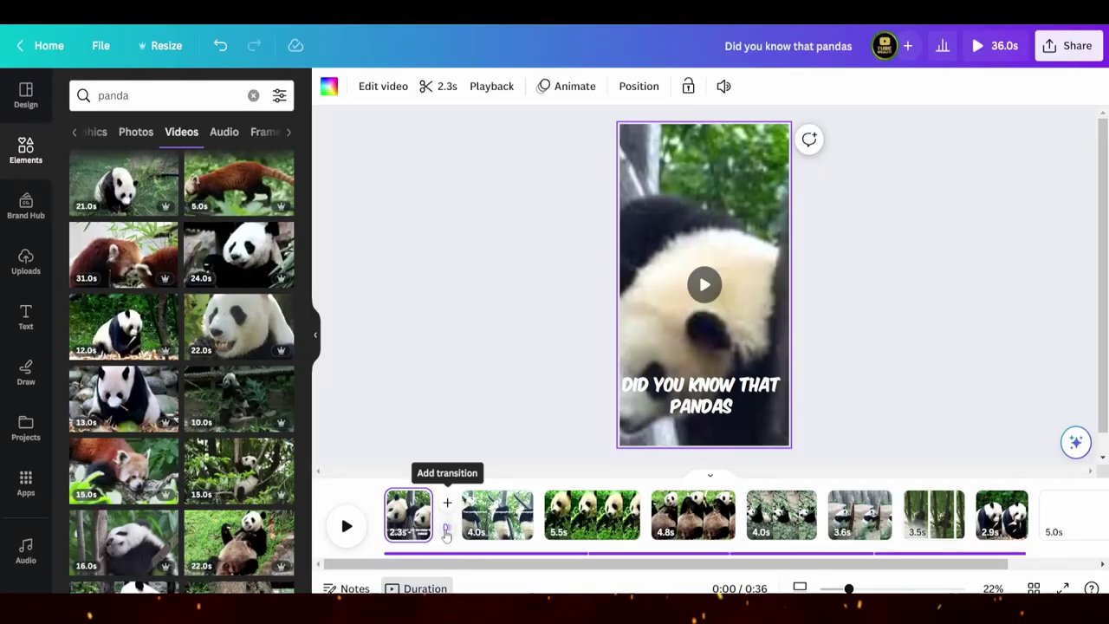
Add a Slide transition between the first two clips and trim the last clip to 2.4 seconds
left_click(445, 530)
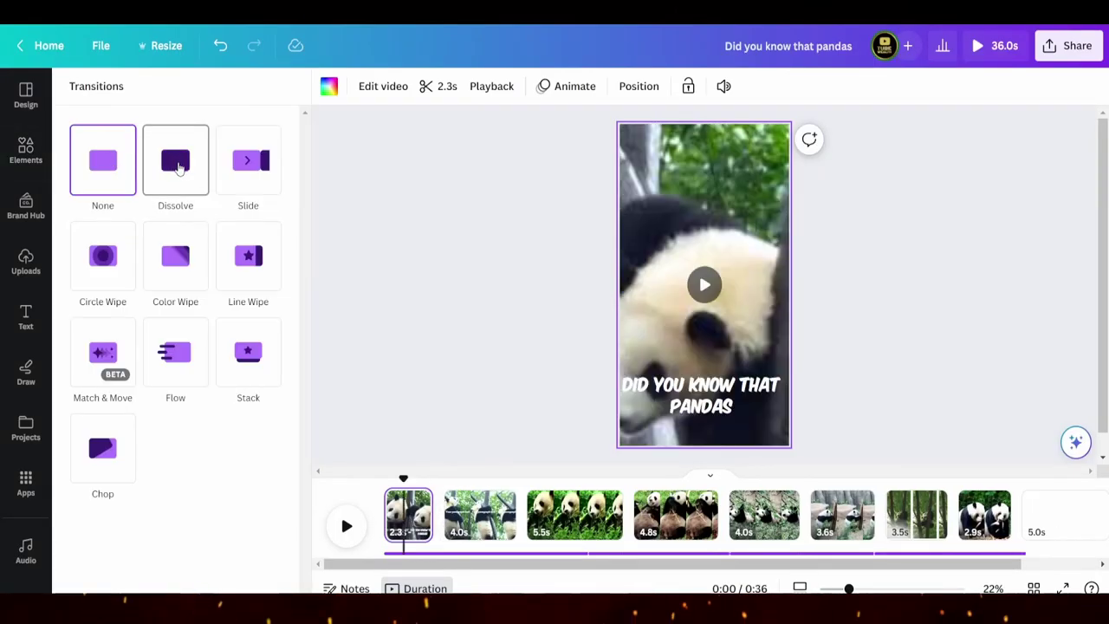
left_click(232, 174)
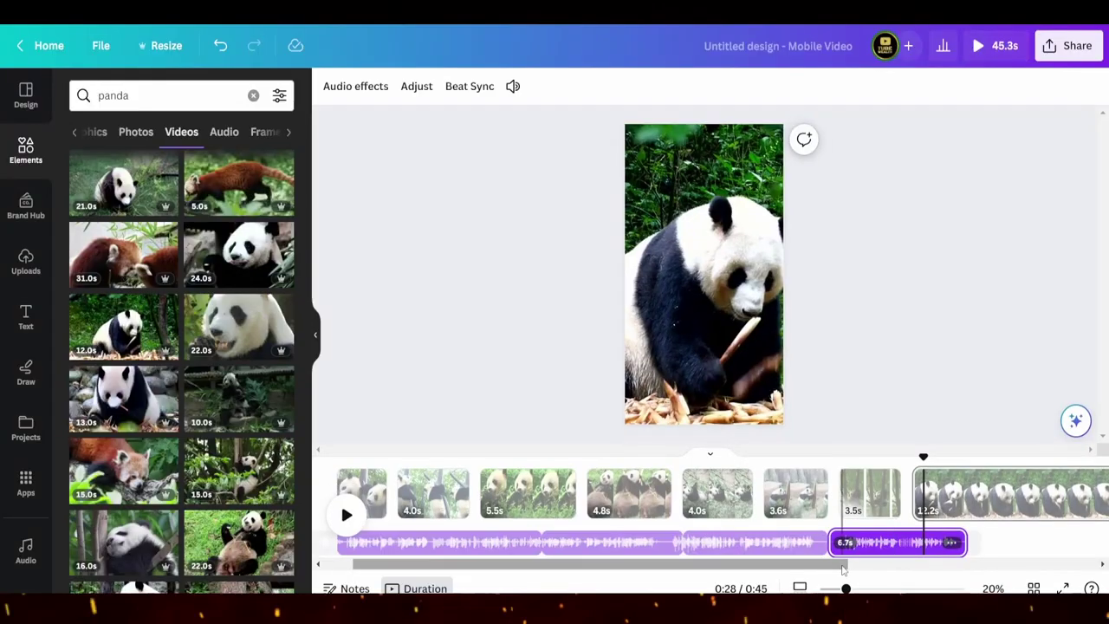
left_click(918, 494)
left_click_drag(921, 494, 779, 496)
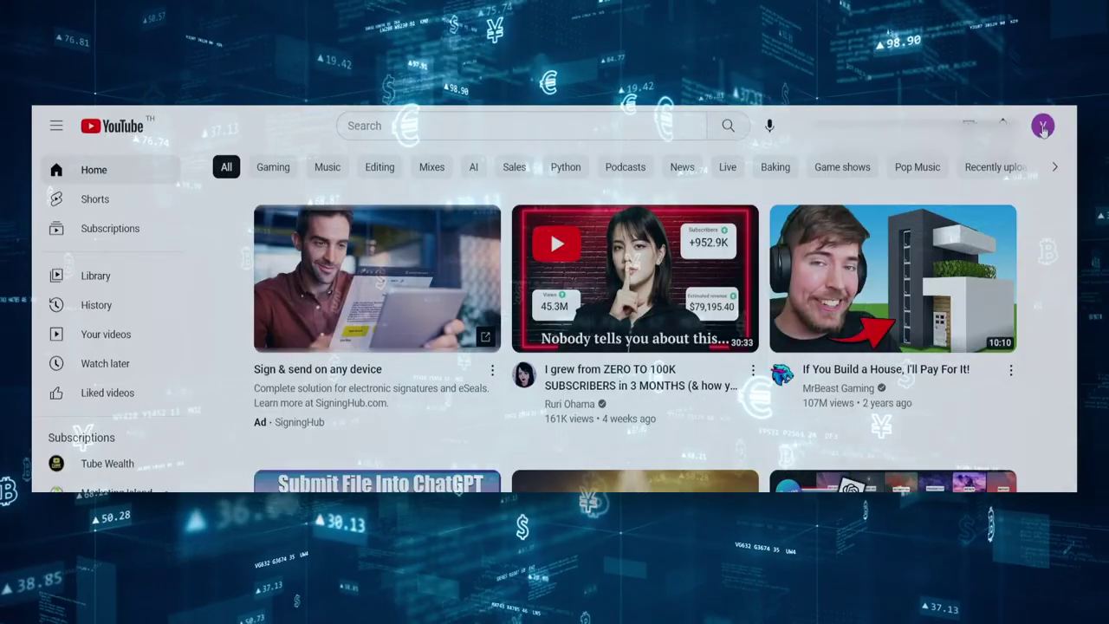
Go to the Audio library in YouTube Studio from the account menu
left_click(1042, 125)
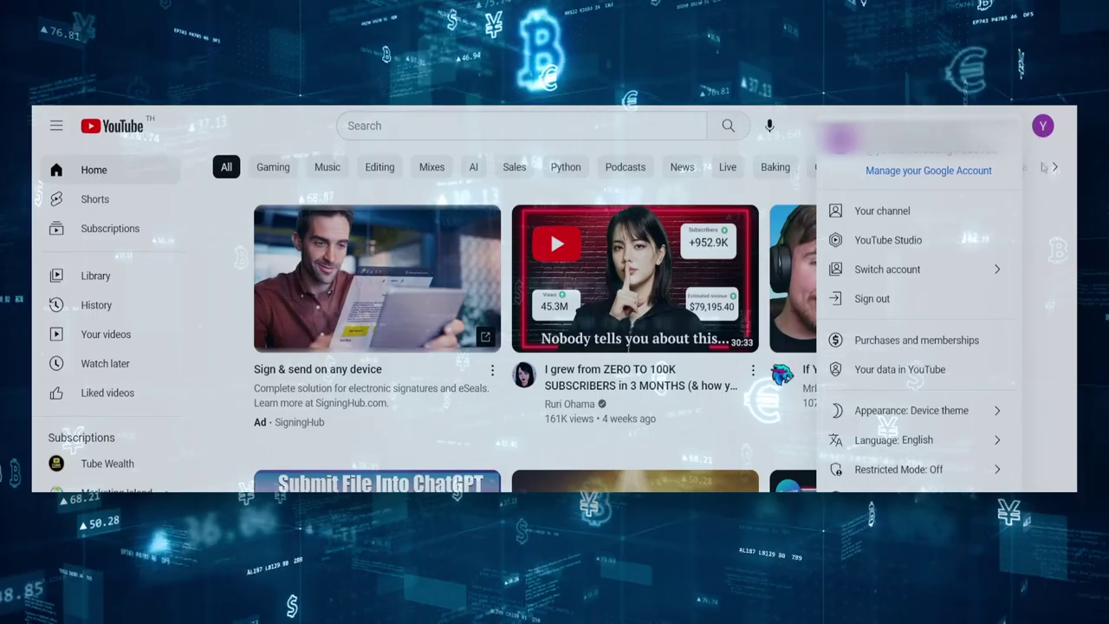
left_click(888, 240)
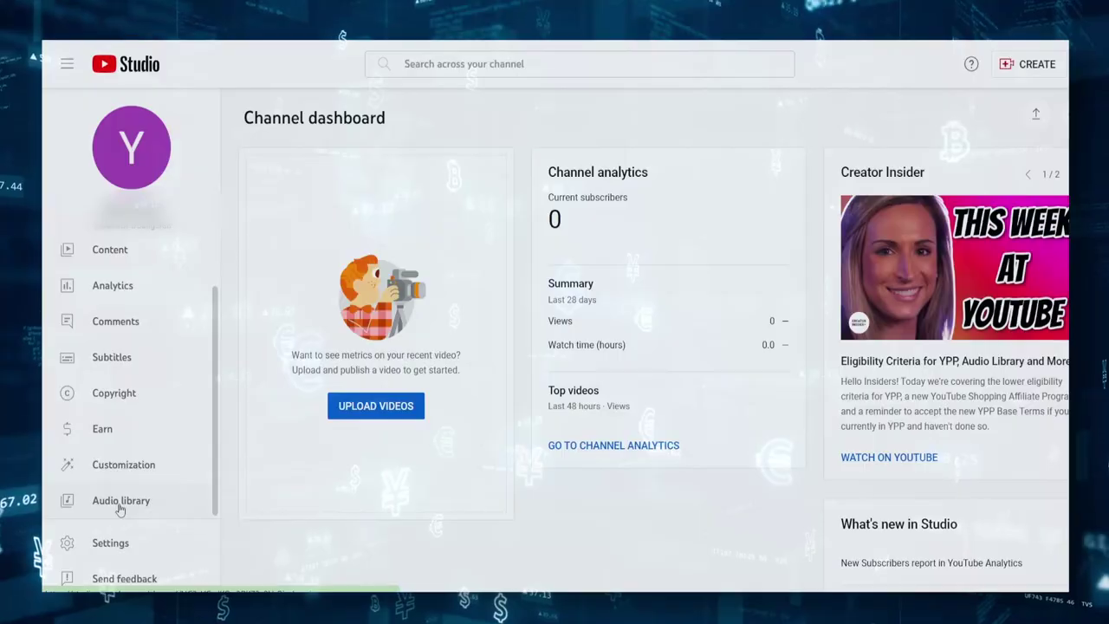
left_click(120, 502)
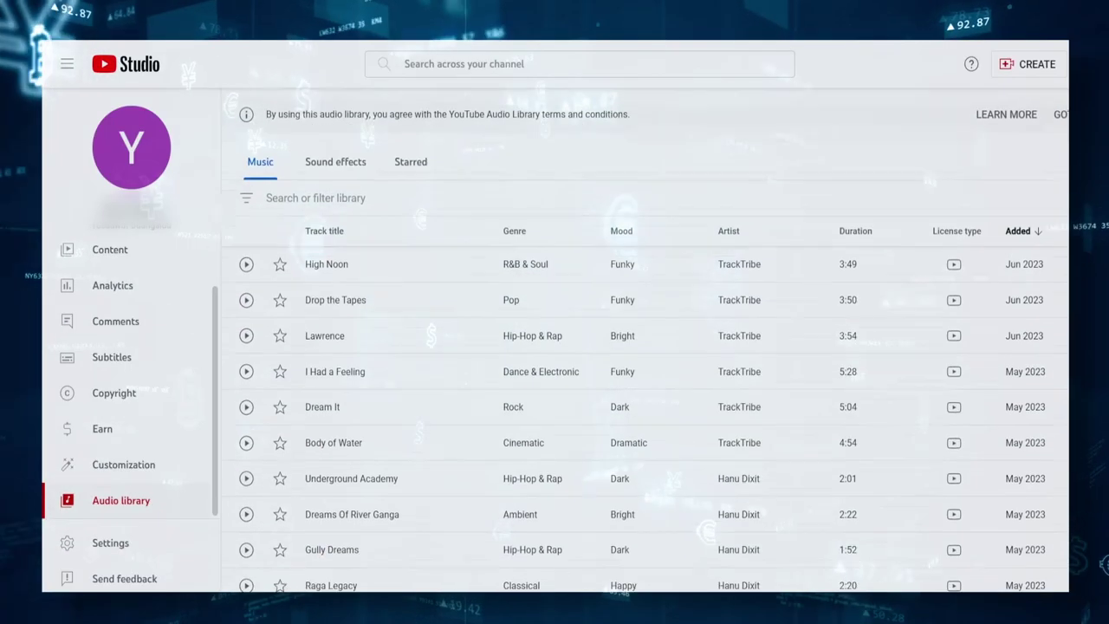
Browse and preview tracks, then download 'Dreams Of River Ganga' as an MP3
scroll(641, 390, "down", 3)
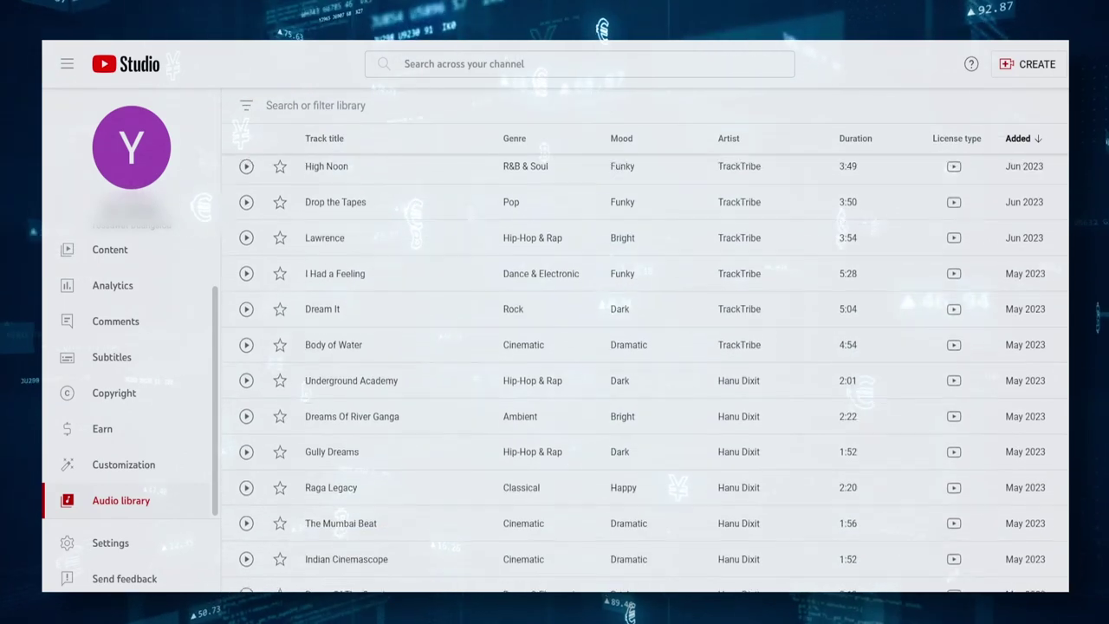
scroll(248, 242, "down", 1)
scroll(248, 243, "up", 5)
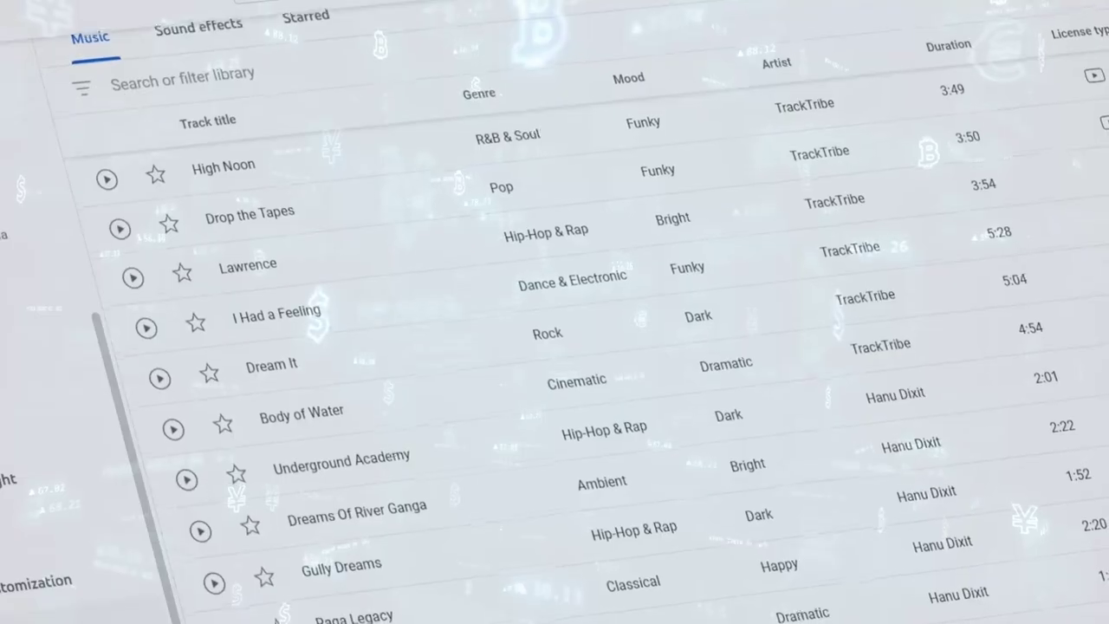
scroll(554, 347, "down", 3)
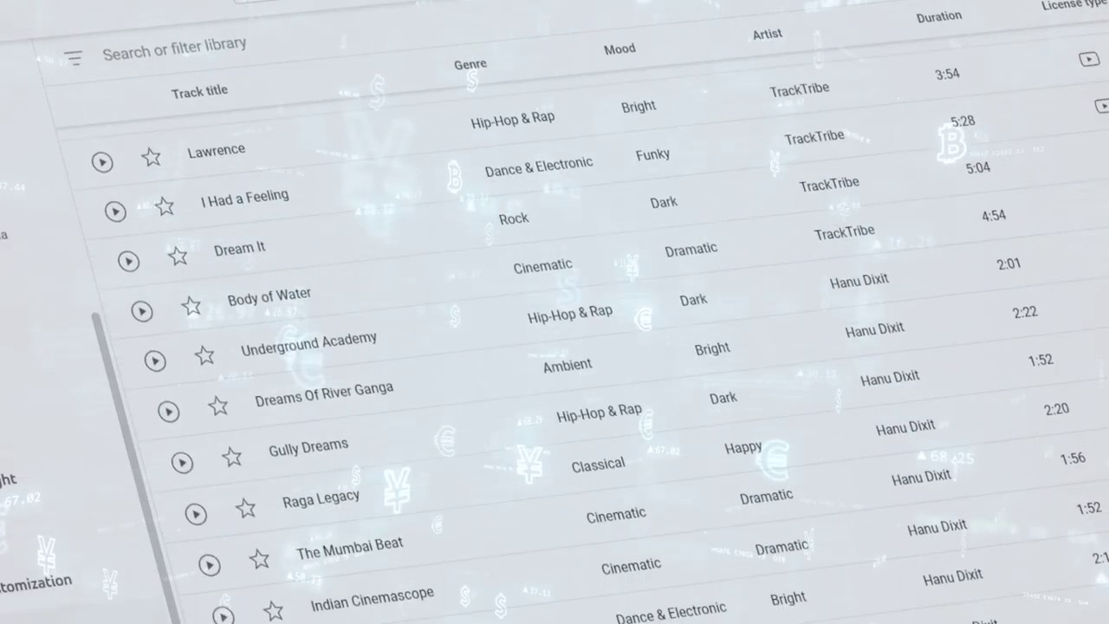
scroll(554, 347, "down", 2)
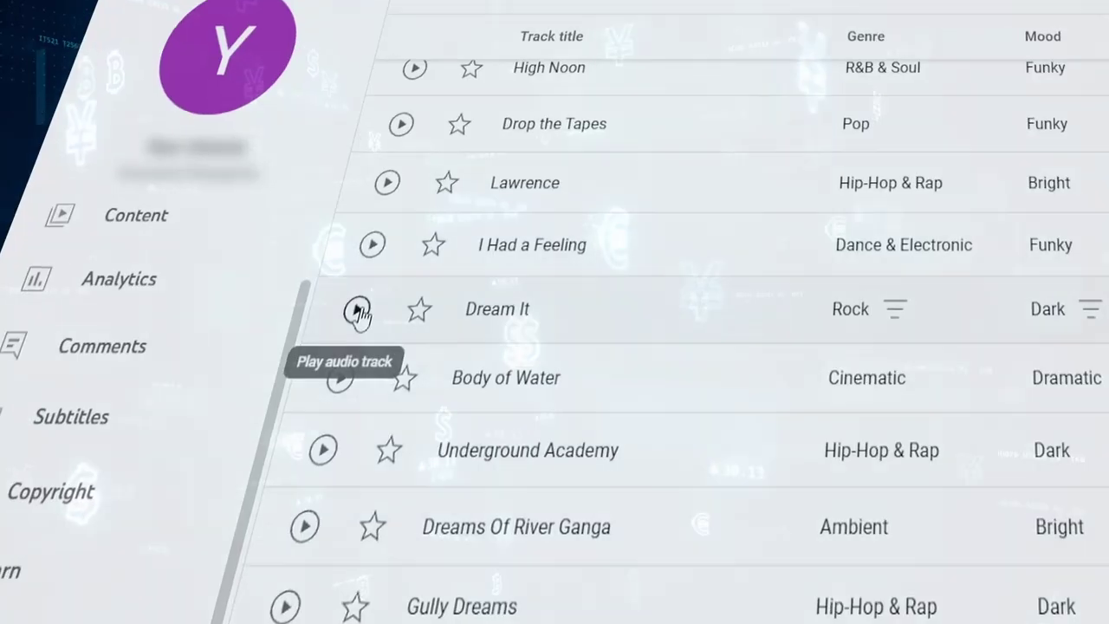
left_click(335, 312)
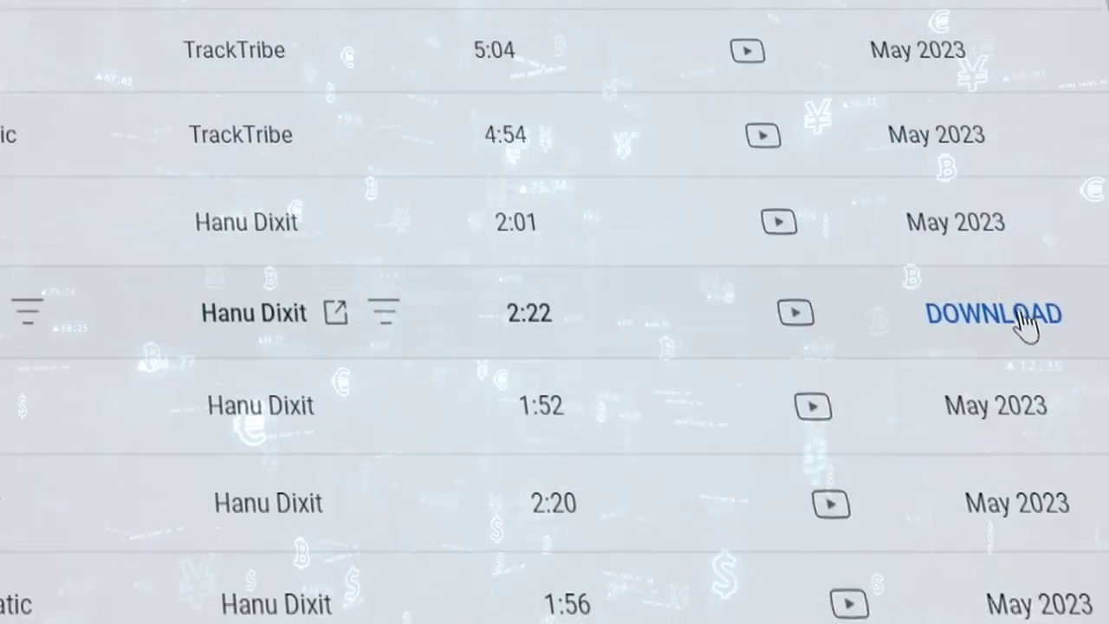
left_click(1026, 320)
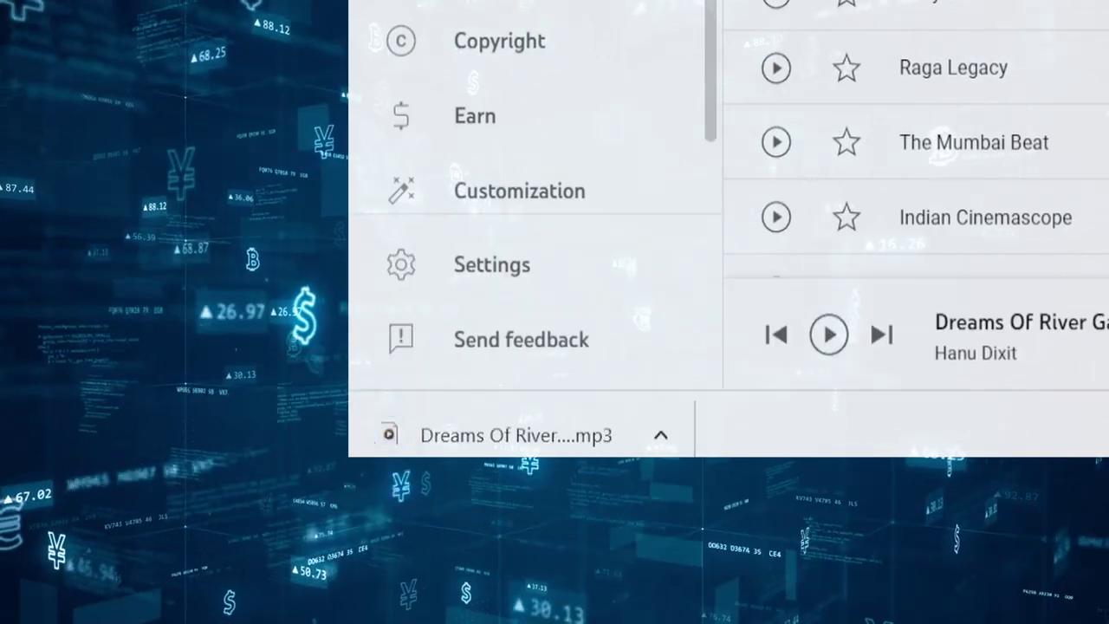
Upload Cute Robot Theme Full Mix.mp3, lay it under the panda clips, and play to check it
left_click(167, 135)
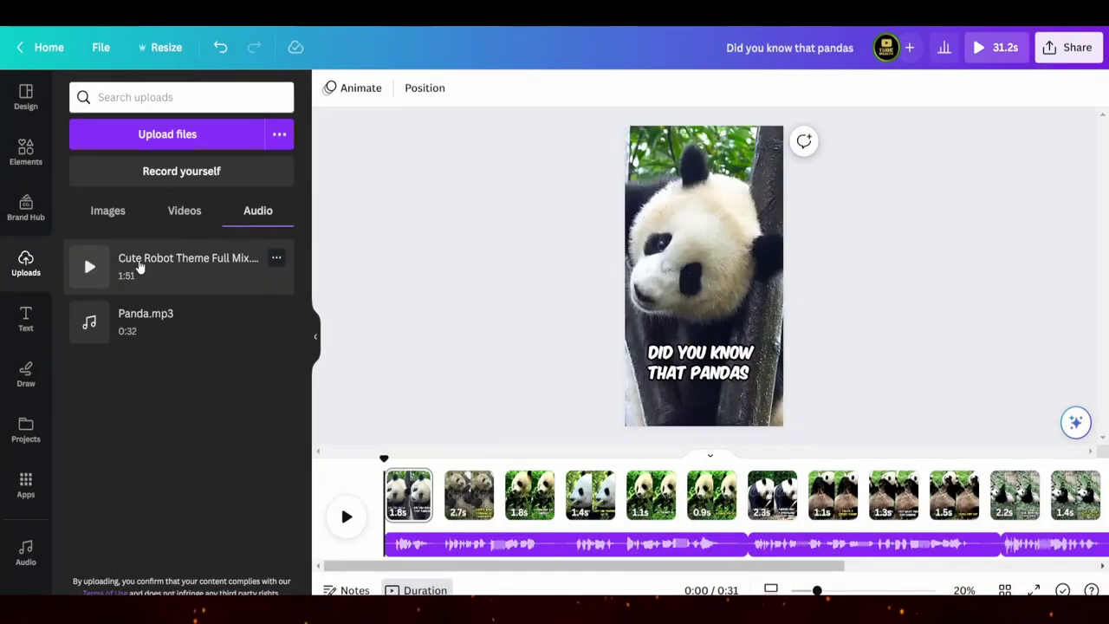
left_click_drag(139, 265, 398, 544)
left_click(344, 516)
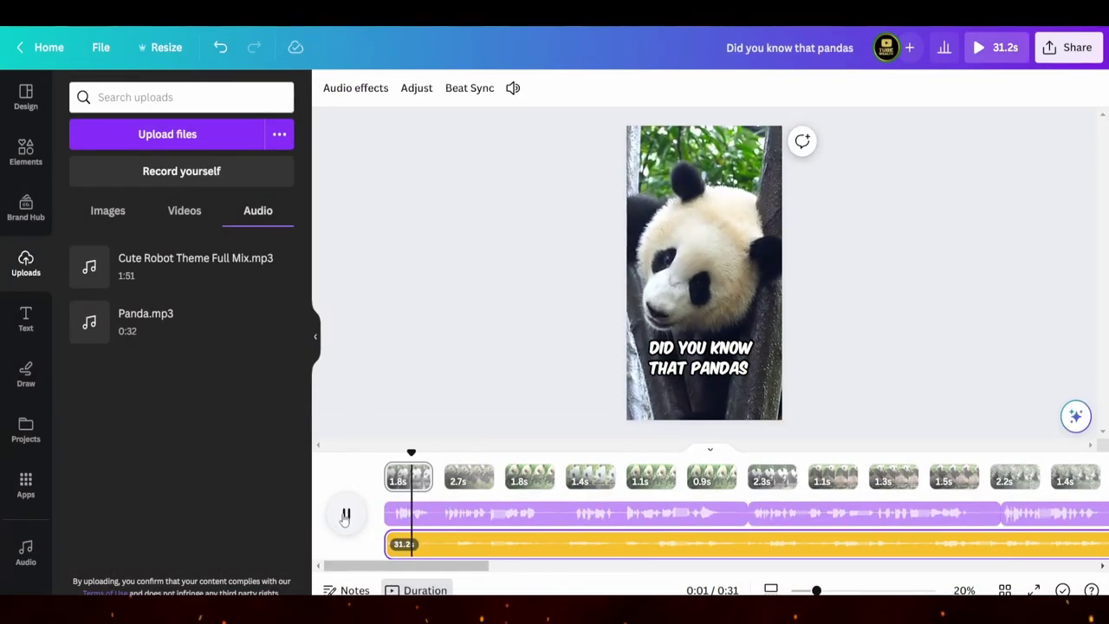
left_click(345, 517)
left_click(491, 556)
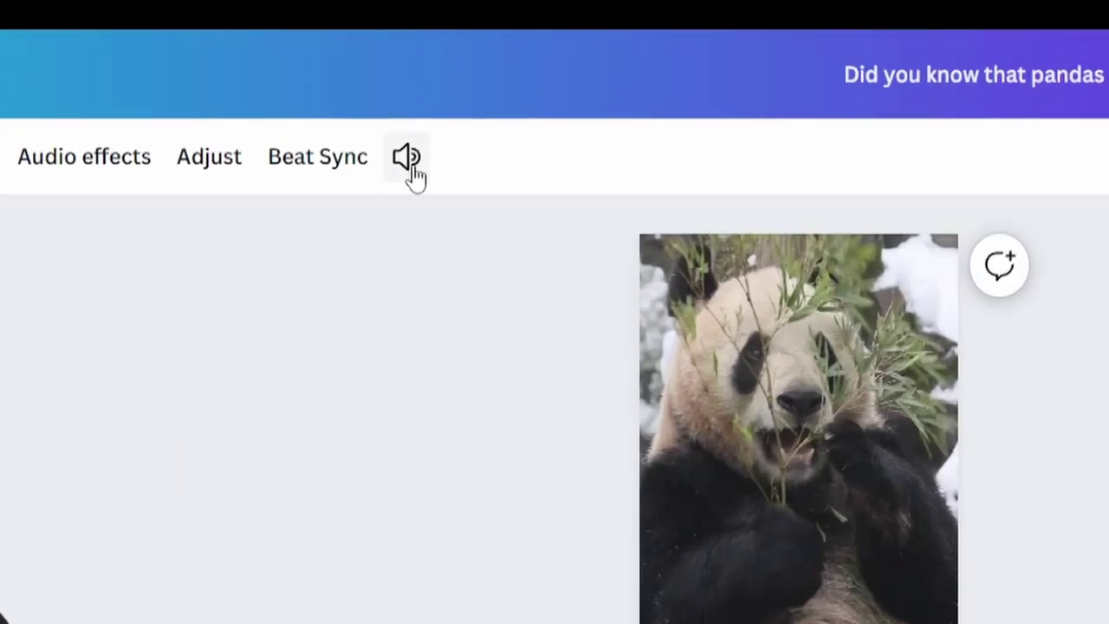
left_click(407, 161)
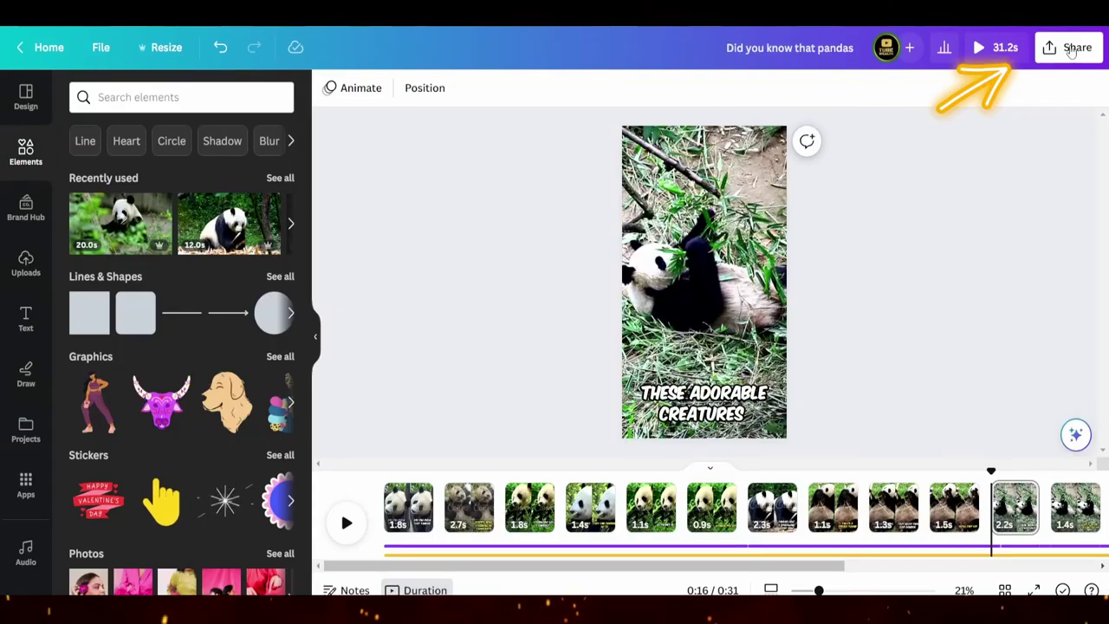
Download the panda Short as a 1080p MP4 video with all 17 pages
left_click(1071, 49)
left_click(958, 440)
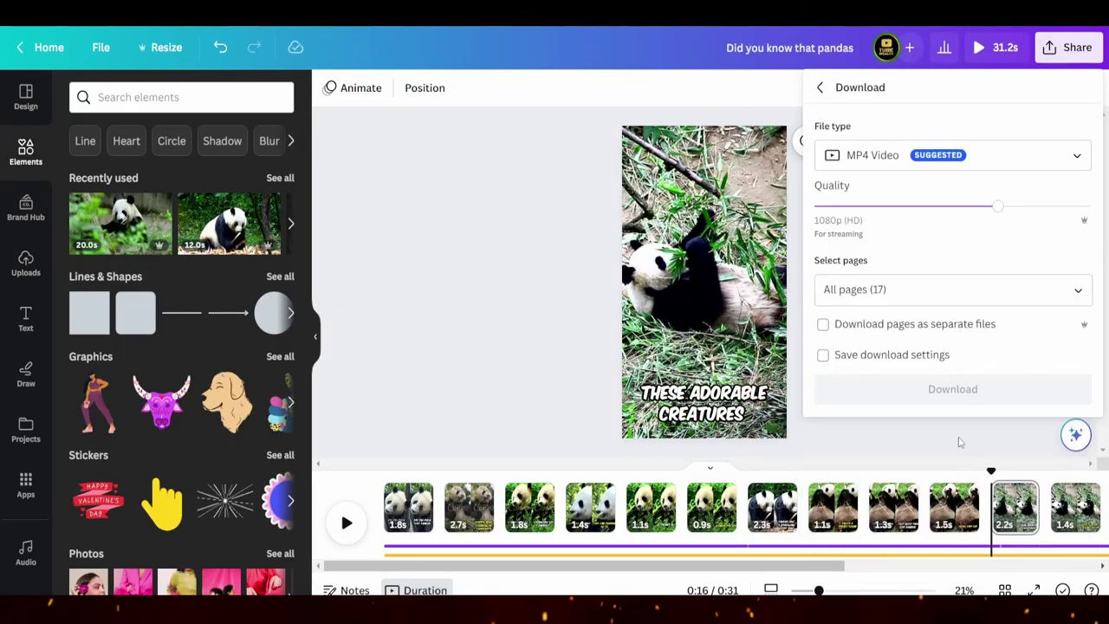
left_click(964, 396)
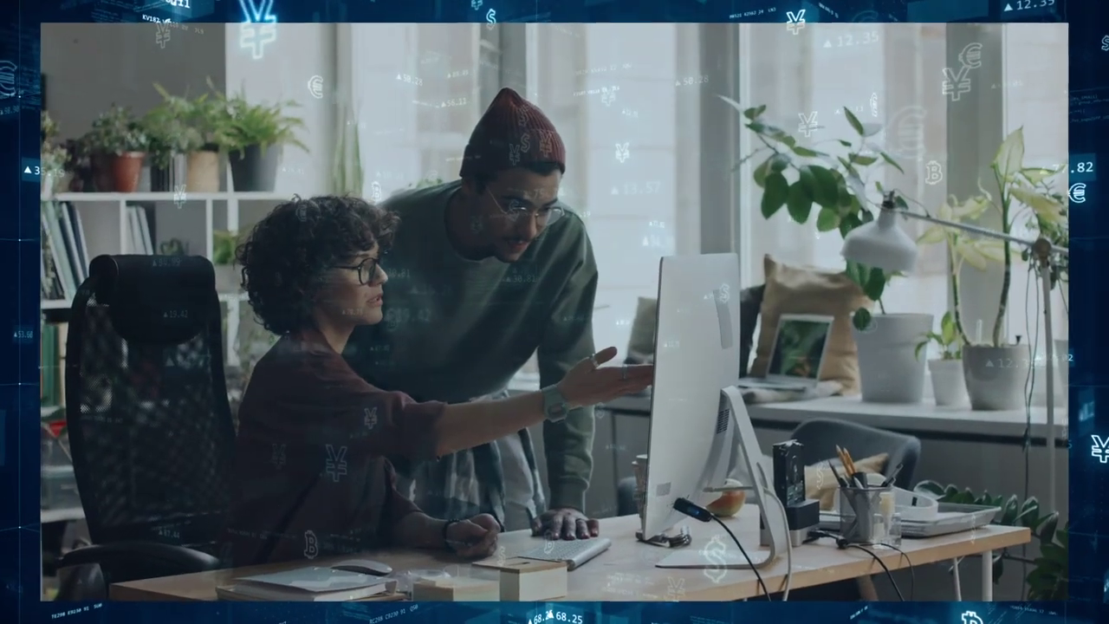